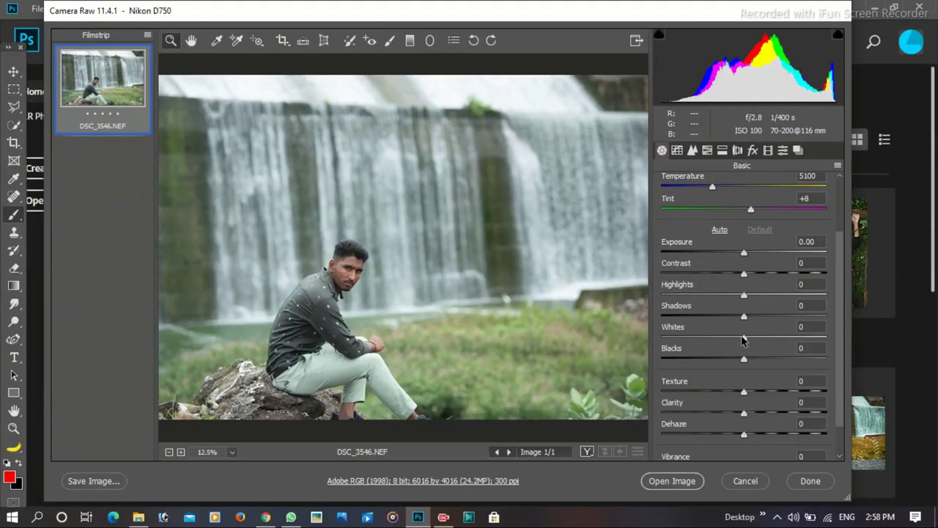
Step: Set Highlights -43, Shadows +39, Whites -20 and Blacks +18 in Camera Raw's Basic panel
{"action": "left_click", "coordinate": [709, 294]}
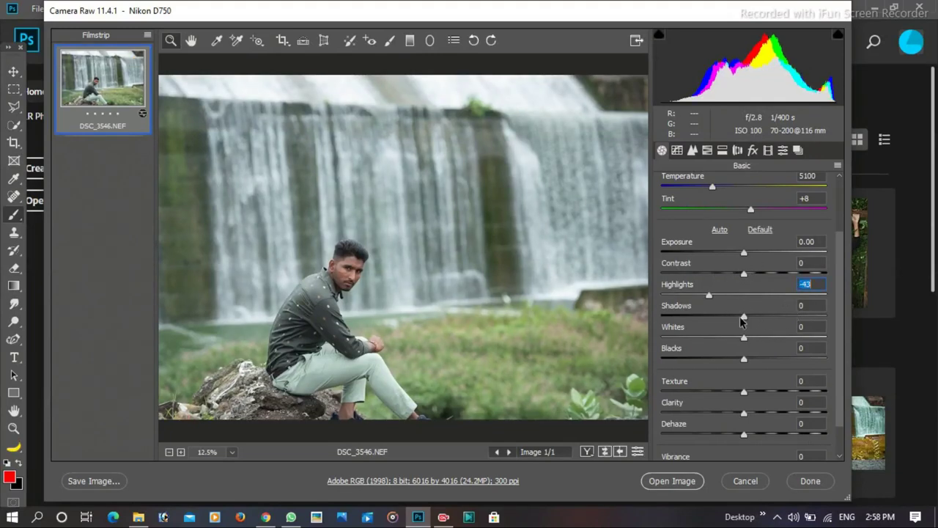
{"action": "left_click_drag", "start_coordinate": [741, 319], "coordinate": [776, 316]}
{"action": "scroll", "coordinate": [811, 335], "scroll_direction": "down", "scroll_amount": 1}
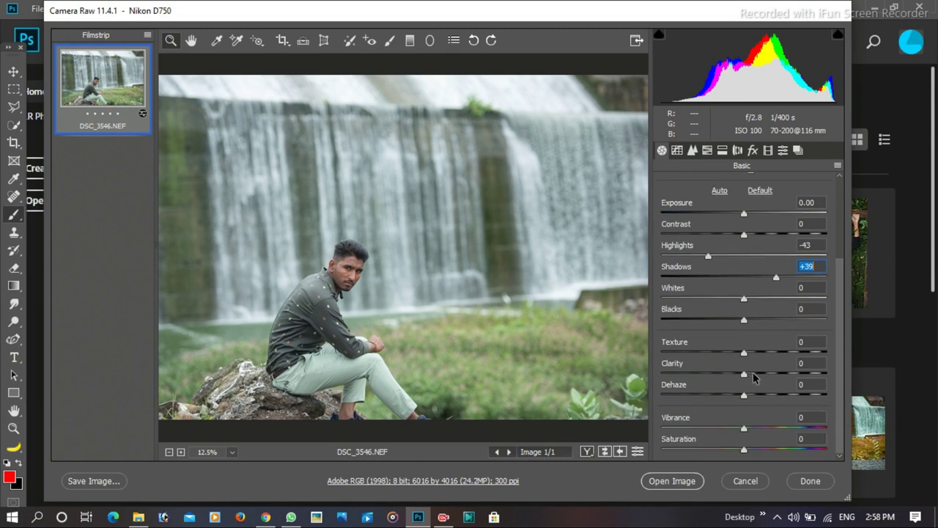
{"action": "left_click", "coordinate": [727, 299]}
{"action": "left_click", "coordinate": [759, 319]}
Step: In HSL, raise Oranges luminance to +93 and Greens and Yellows saturation to +100
{"action": "left_click", "coordinate": [708, 151]}
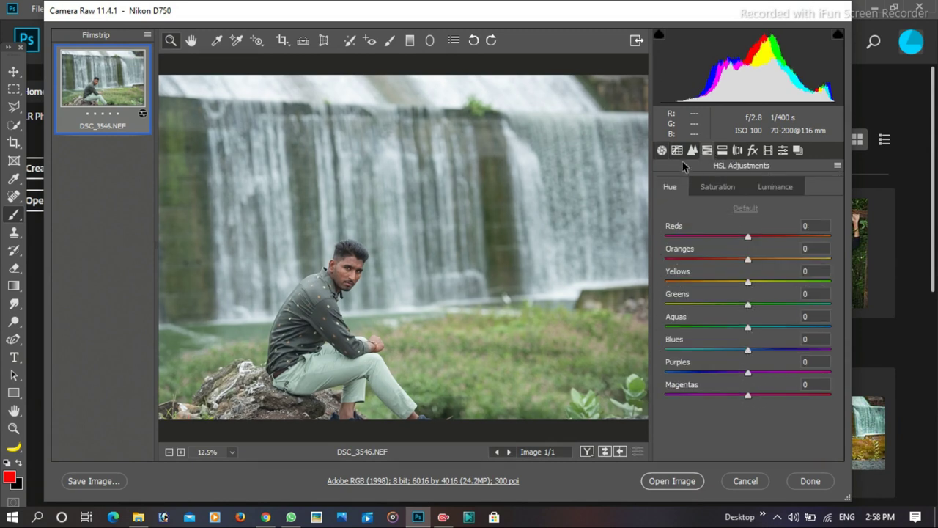
{"action": "left_click", "coordinate": [677, 151]}
{"action": "left_click", "coordinate": [692, 151]}
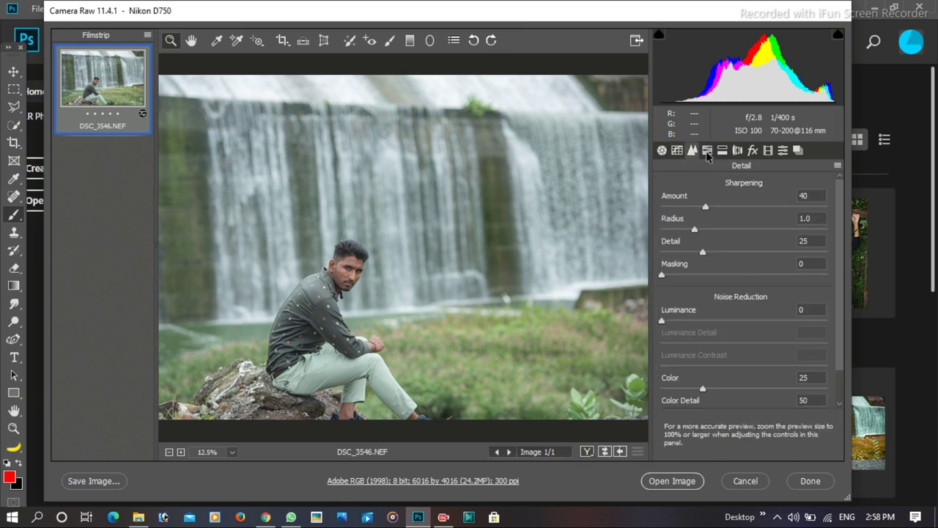
{"action": "left_click", "coordinate": [759, 192]}
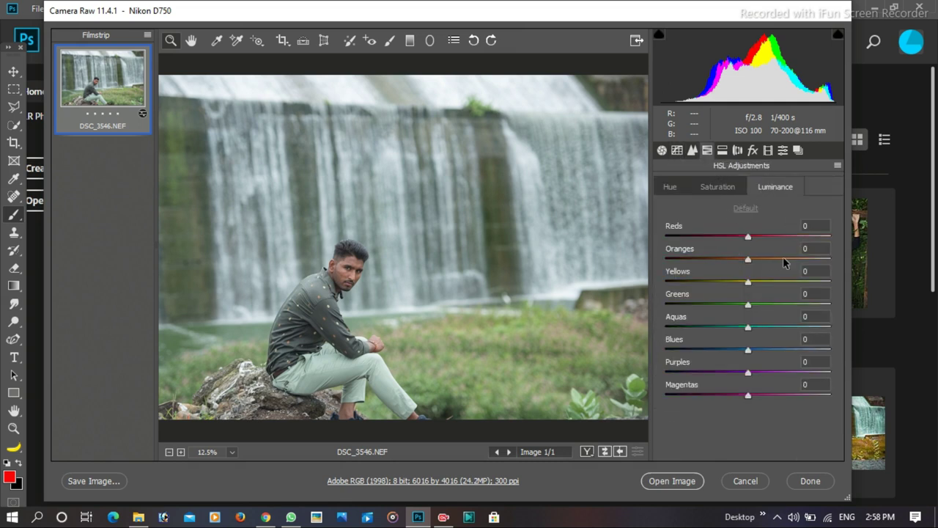
{"action": "left_click_drag", "start_coordinate": [783, 259], "coordinate": [826, 259]}
{"action": "left_click", "coordinate": [718, 186]}
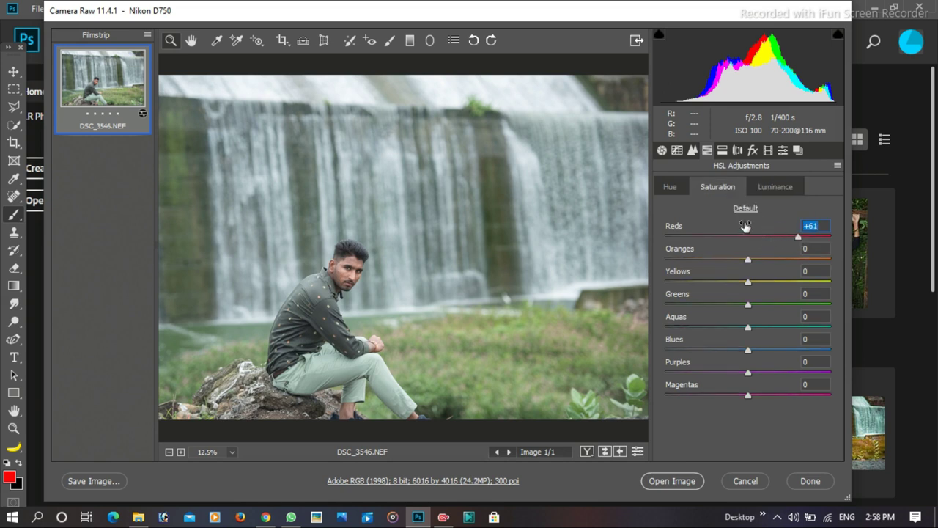
{"action": "left_click_drag", "start_coordinate": [748, 304], "coordinate": [835, 303]}
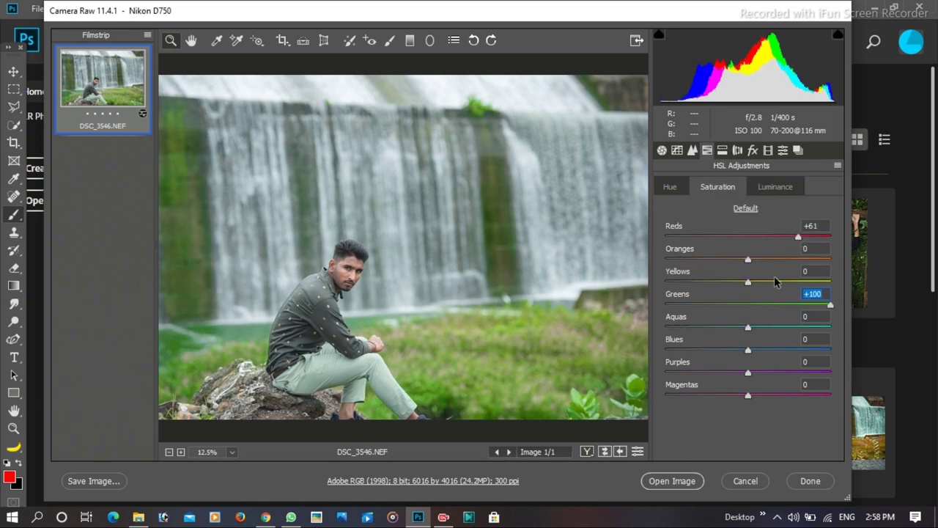
{"action": "left_click_drag", "start_coordinate": [779, 281], "coordinate": [870, 280]}
Step: Shift Yellows and Greens hue to +100 and open the image in Photoshop
{"action": "left_click", "coordinate": [671, 189]}
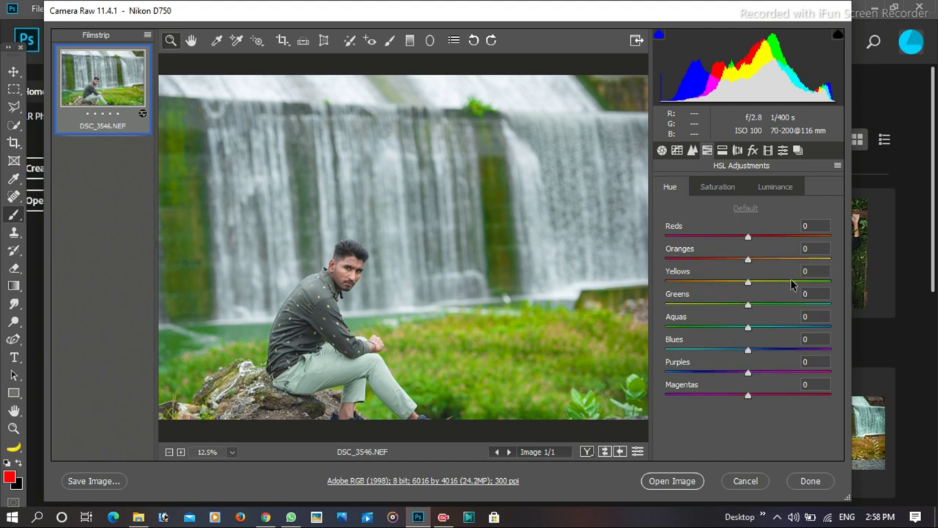
{"action": "left_click", "coordinate": [791, 282]}
{"action": "mouse_move", "coordinate": [778, 303]}
{"action": "left_mouse_down"}
{"action": "mouse_move", "coordinate": [831, 304]}
{"action": "mouse_move", "coordinate": [831, 281]}
{"action": "left_mouse_up"}
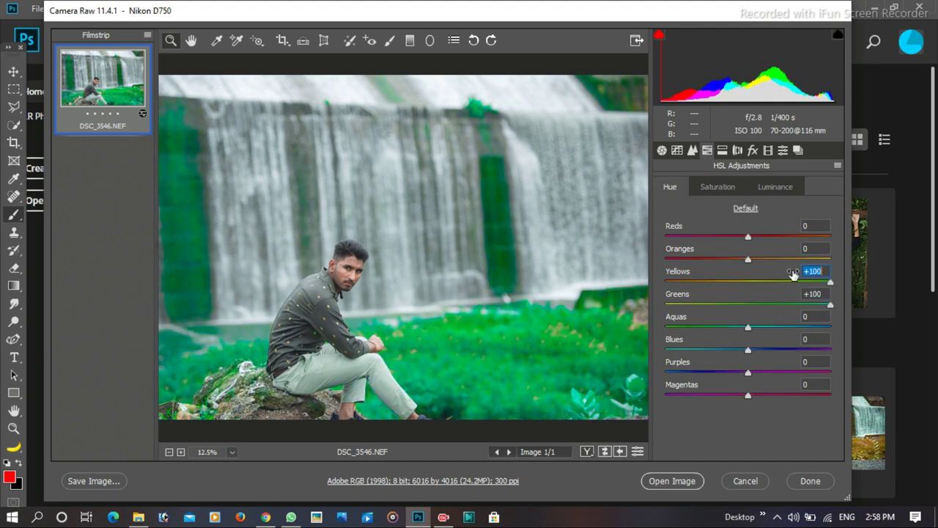
{"action": "left_click", "coordinate": [783, 187]}
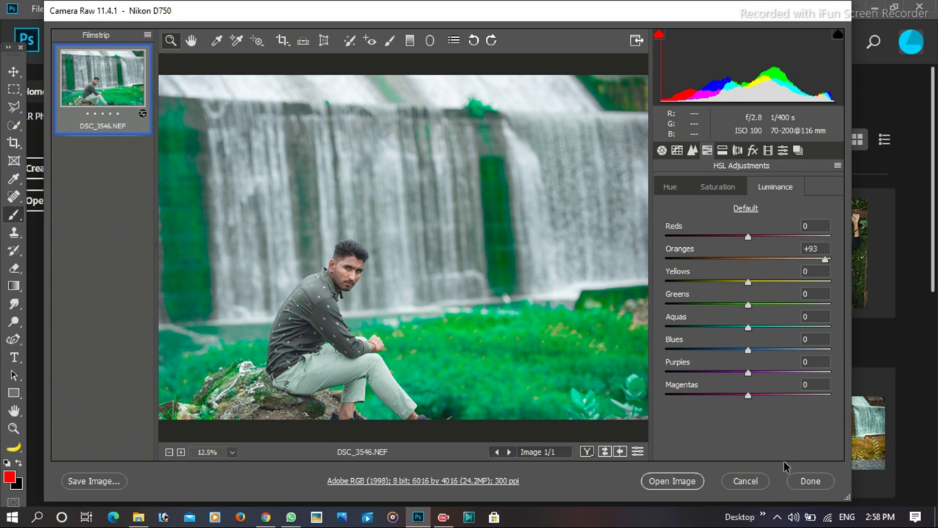
{"action": "left_click", "coordinate": [697, 481]}
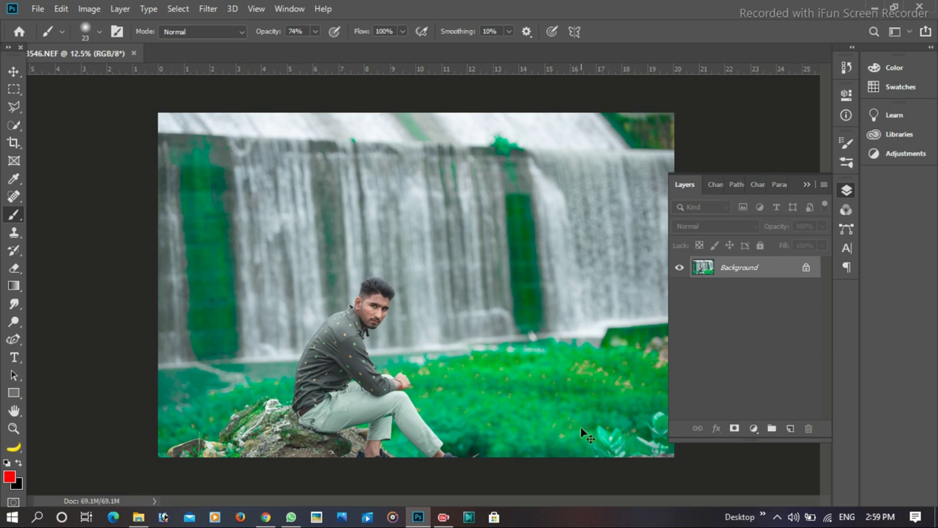
Step: Duplicate the Background with Ctrl+J, inspect the face, then duplicate Layer 1 into Layer 1 copy
{"action": "key", "text": "ctrl+j"}
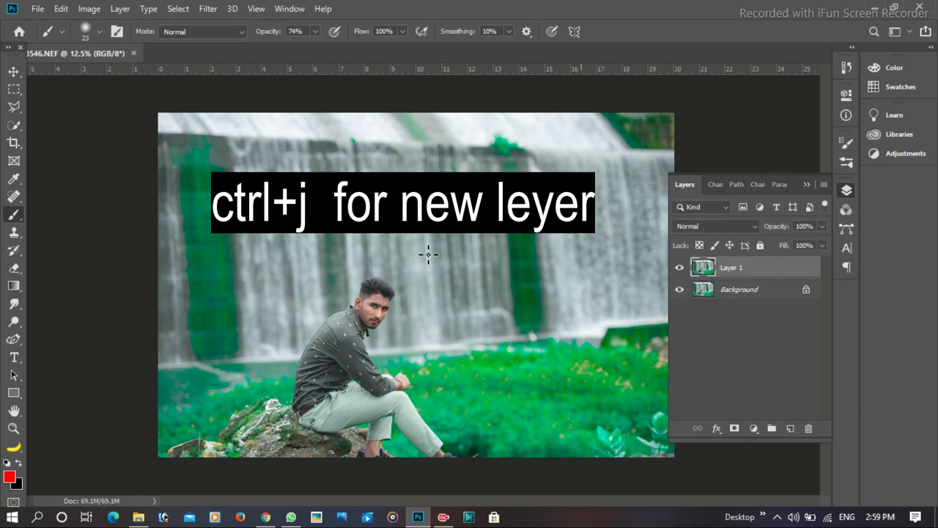
{"action": "scroll", "coordinate": [372, 322], "scroll_direction": "up", "scroll_amount": 3}
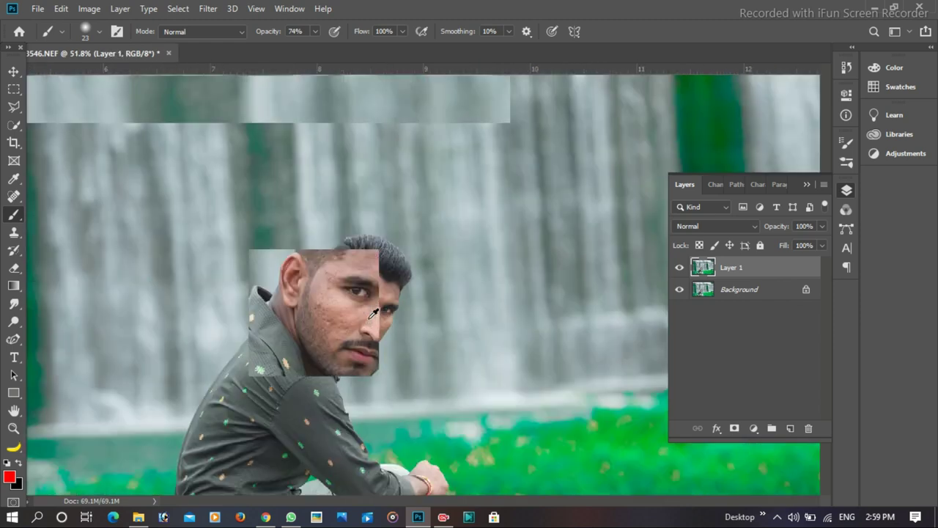
{"action": "scroll", "coordinate": [372, 316], "scroll_direction": "up", "scroll_amount": 3}
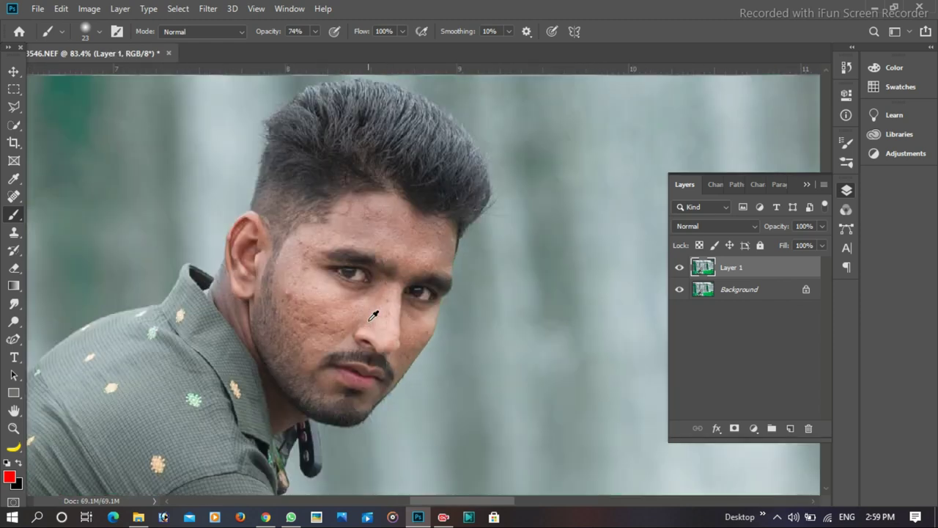
{"action": "scroll", "coordinate": [373, 315], "scroll_direction": "down", "scroll_amount": 5}
{"action": "scroll", "coordinate": [367, 330], "scroll_direction": "down", "scroll_amount": 2}
{"action": "scroll", "coordinate": [367, 326], "scroll_direction": "up", "scroll_amount": 1}
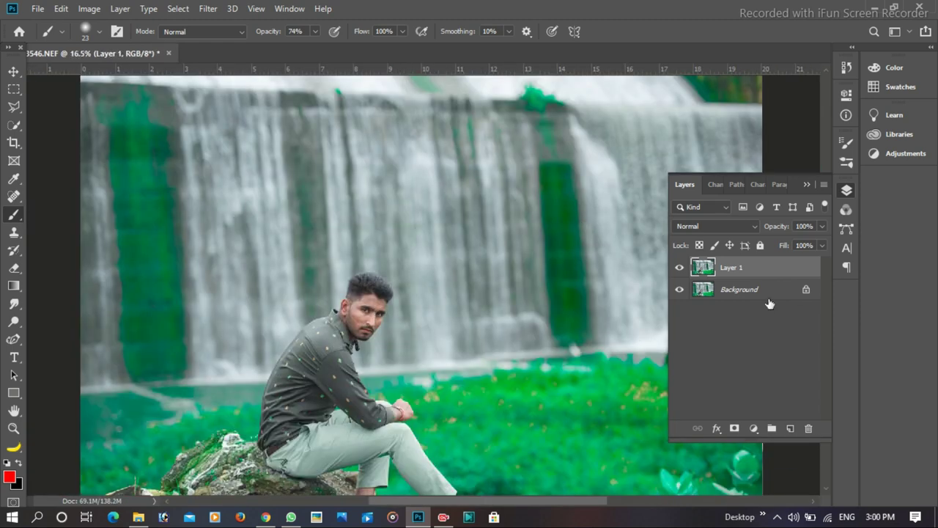
{"action": "key", "text": "ctrl+j"}
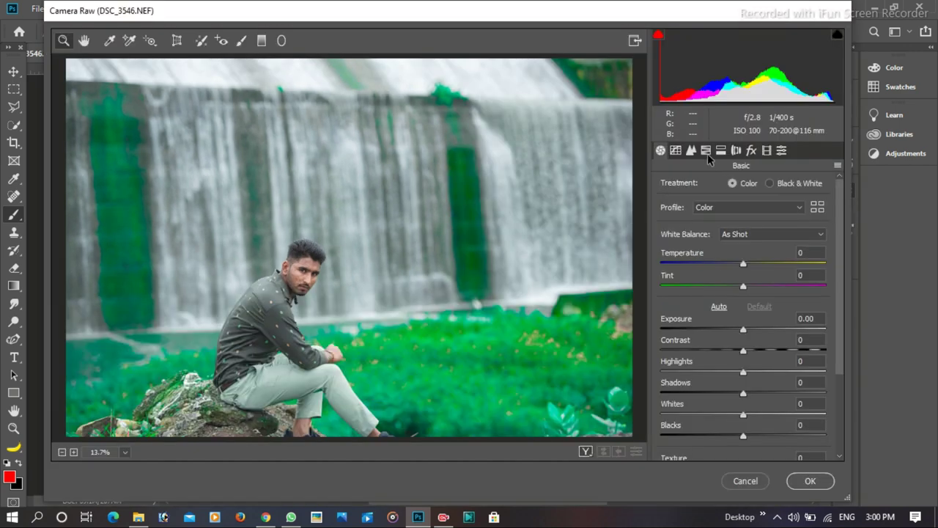
Step: In the Camera Raw HSL panel, set Yellows and Greens saturation and hue to +100
{"action": "left_click", "coordinate": [706, 150]}
{"action": "left_click", "coordinate": [708, 186]}
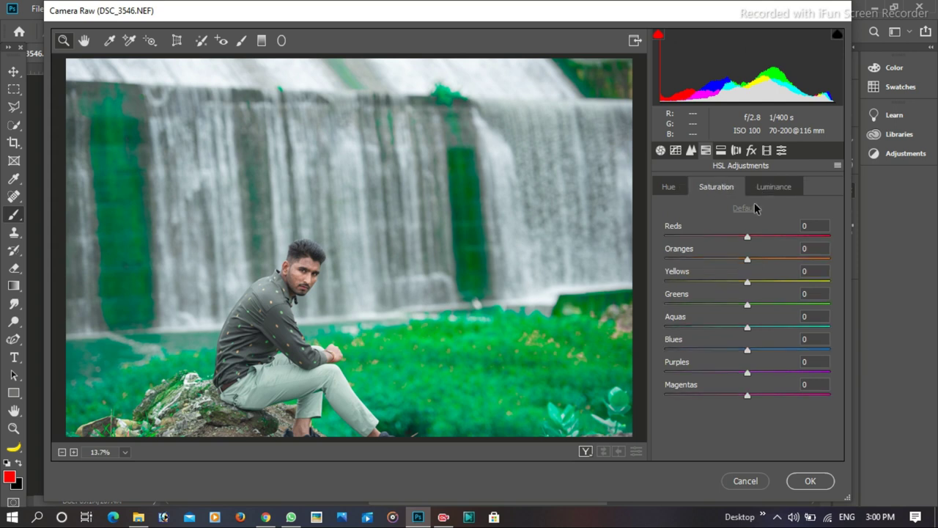
{"action": "left_click", "coordinate": [762, 305]}
{"action": "left_click", "coordinate": [774, 282]}
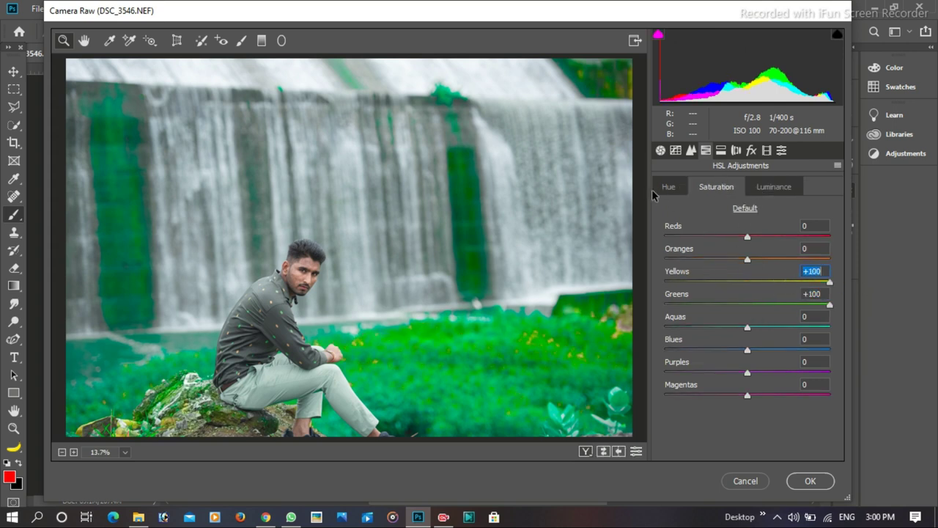
{"action": "left_click", "coordinate": [666, 187]}
{"action": "left_click_drag", "start_coordinate": [747, 281], "coordinate": [851, 273]}
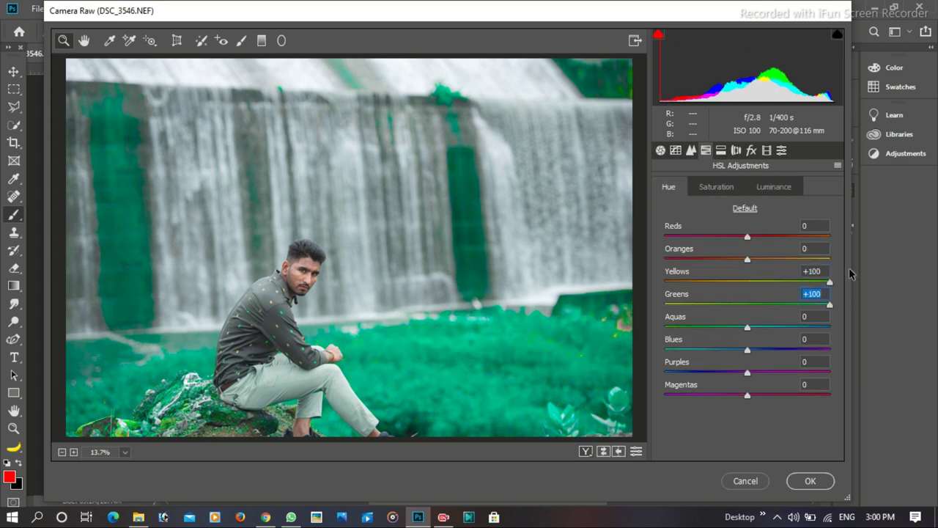
Step: Try Greens luminance -21 and reset it, test Aquas saturation, then apply the filter
{"action": "left_click", "coordinate": [753, 192]}
{"action": "left_click_drag", "start_coordinate": [736, 303], "coordinate": [730, 304]}
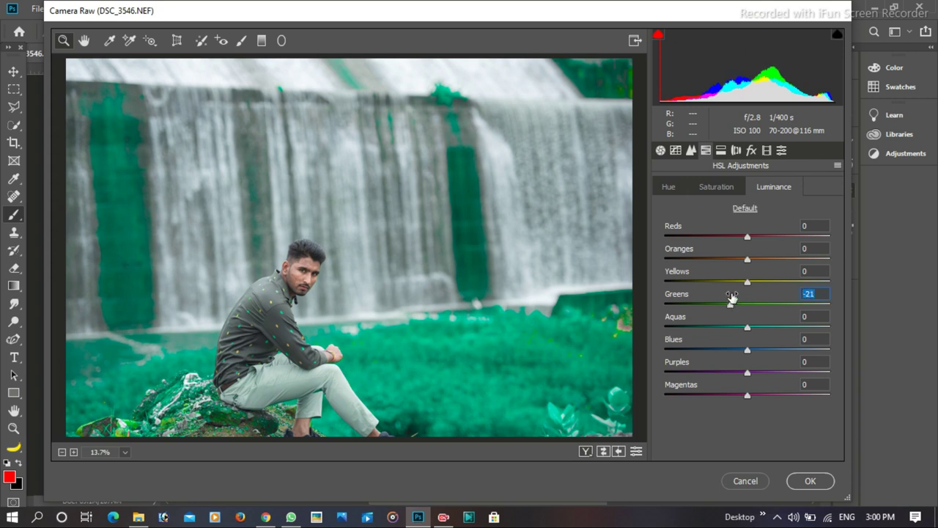
{"action": "double_click", "coordinate": [729, 304]}
{"action": "left_click", "coordinate": [716, 187]}
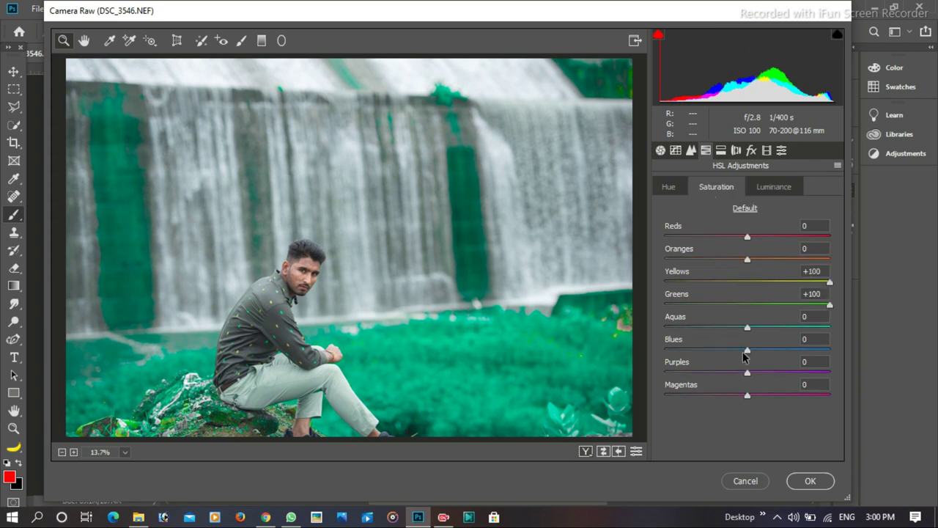
{"action": "mouse_move", "coordinate": [742, 330]}
{"action": "left_mouse_down"}
{"action": "mouse_move", "coordinate": [628, 324]}
{"action": "mouse_move", "coordinate": [838, 335]}
{"action": "mouse_move", "coordinate": [742, 343]}
{"action": "left_mouse_up"}
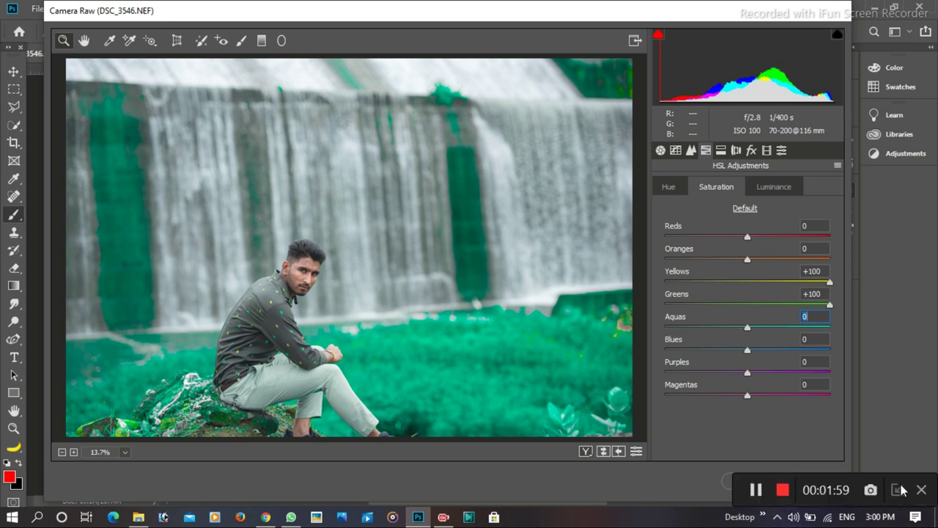
{"action": "left_click", "coordinate": [824, 481]}
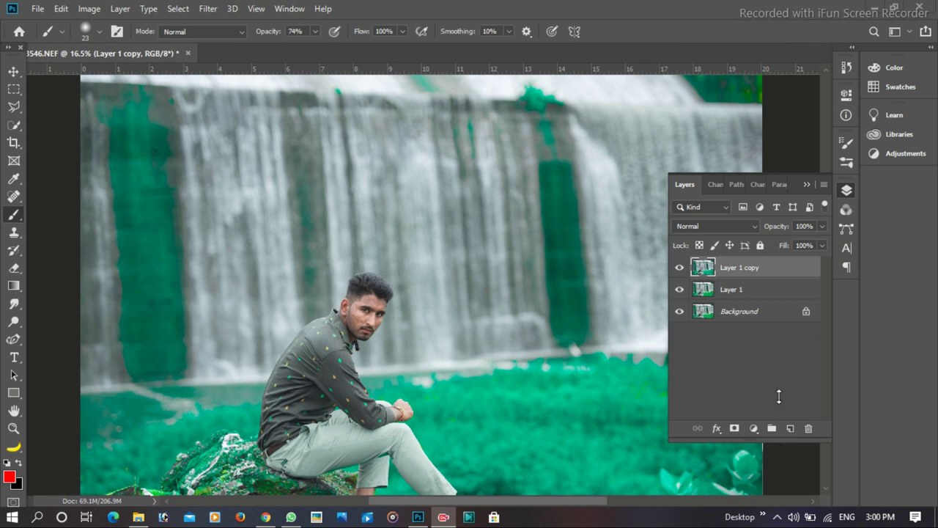
Step: Duplicate Layer 1 copy, reopen Camera Raw, and set Yellows and Greens hue to +100
{"action": "key", "text": "ctrl+j"}
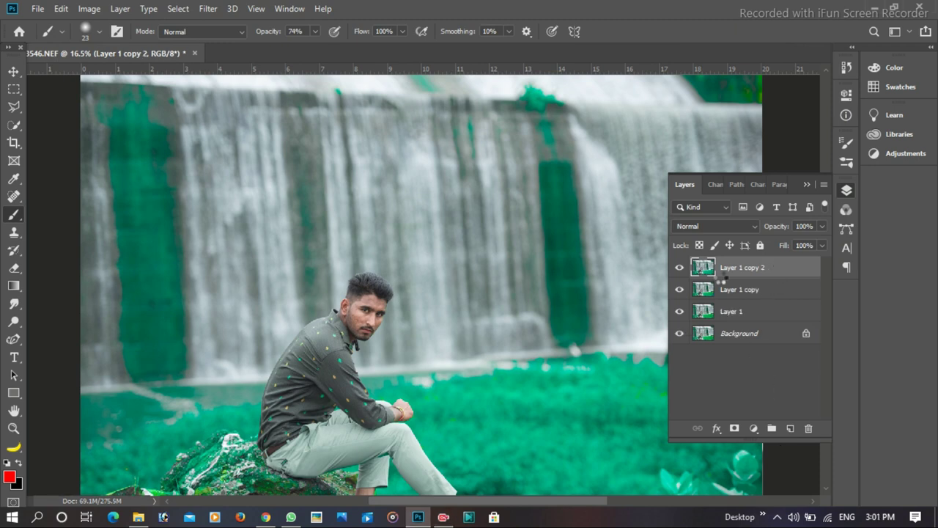
{"action": "key", "text": "ctrl+shift+a"}
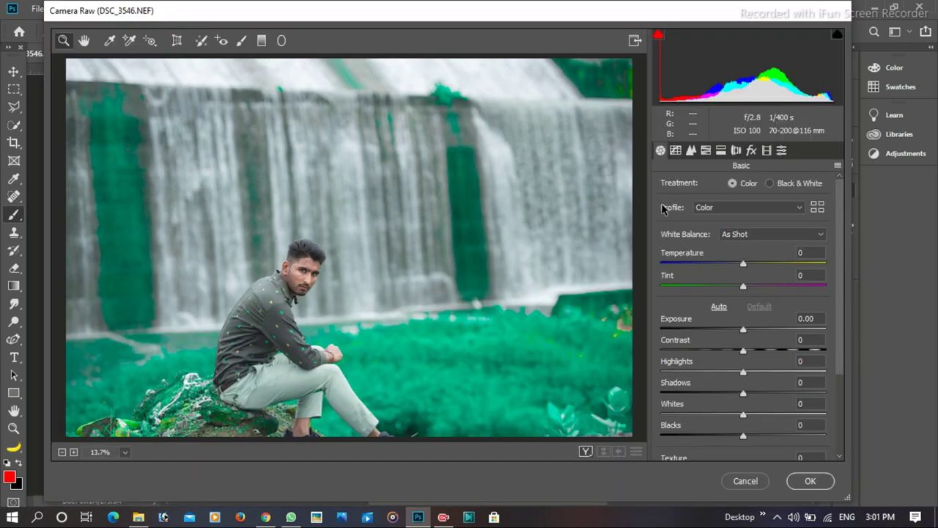
{"action": "left_click", "coordinate": [706, 149]}
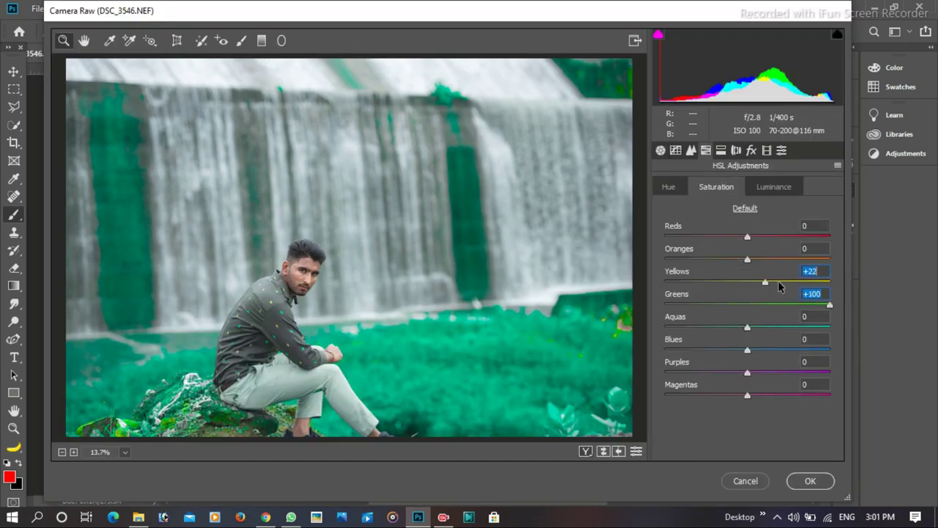
{"action": "left_click", "coordinate": [668, 186]}
{"action": "type", "text": "100"}
{"action": "key", "text": "Return"}
{"action": "key", "text": "Tab"}
{"action": "type", "text": "100"}
{"action": "key", "text": "Return"}
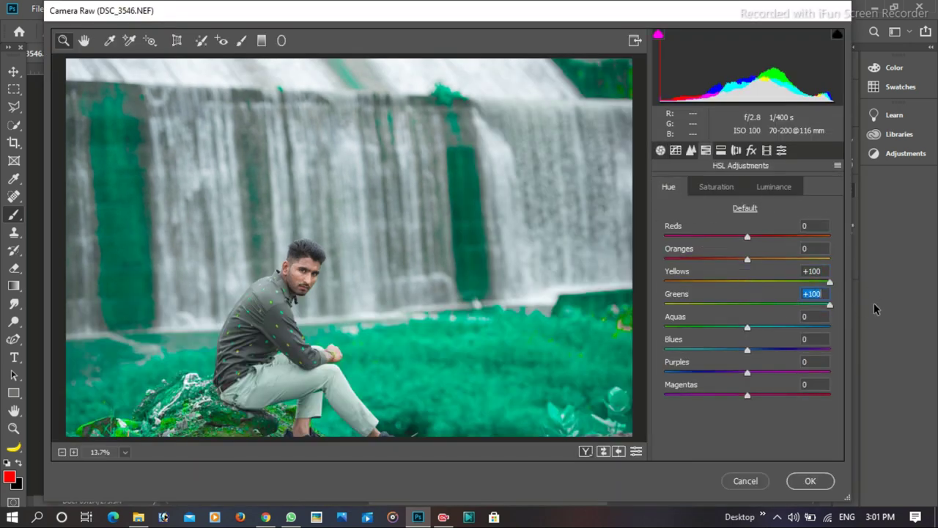
Step: Fully desaturate Aquas and Greens, and darken the Aquas, Greens and Yellows luminance
{"action": "left_click", "coordinate": [727, 189]}
{"action": "left_click_drag", "start_coordinate": [738, 328], "coordinate": [648, 330]}
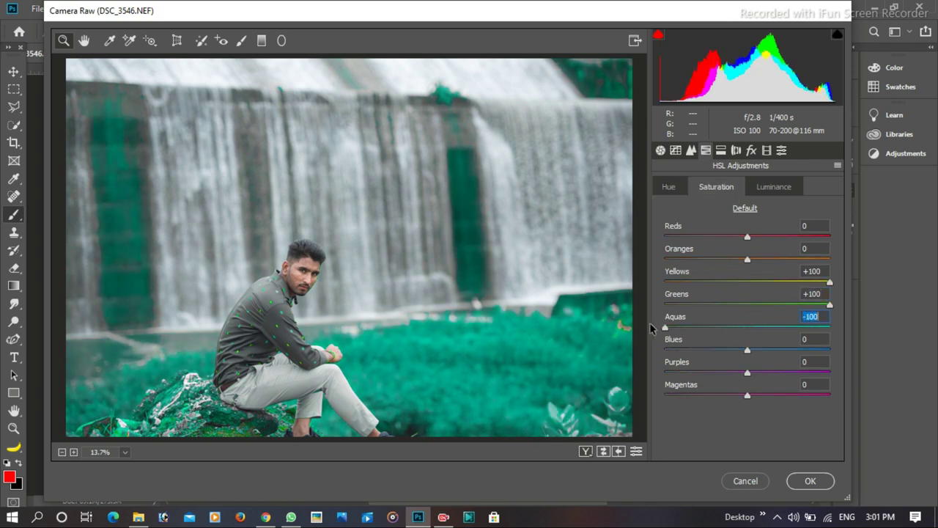
{"action": "left_click_drag", "start_coordinate": [706, 302], "coordinate": [631, 310]}
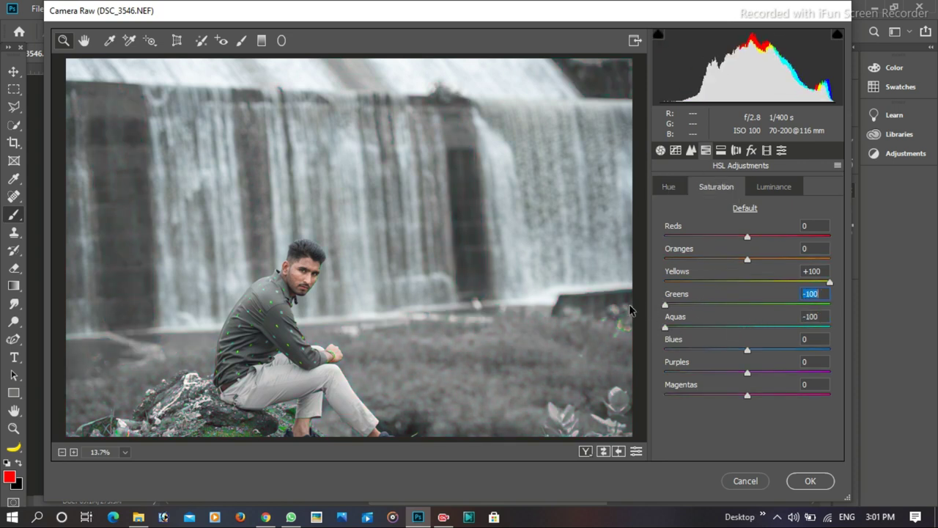
{"action": "left_click", "coordinate": [771, 187]}
{"action": "mouse_move", "coordinate": [720, 324]}
{"action": "left_mouse_down"}
{"action": "mouse_move", "coordinate": [665, 326]}
{"action": "mouse_move", "coordinate": [722, 327]}
{"action": "mouse_move", "coordinate": [699, 304]}
{"action": "left_mouse_up"}
{"action": "left_click_drag", "start_coordinate": [747, 281], "coordinate": [701, 282]}
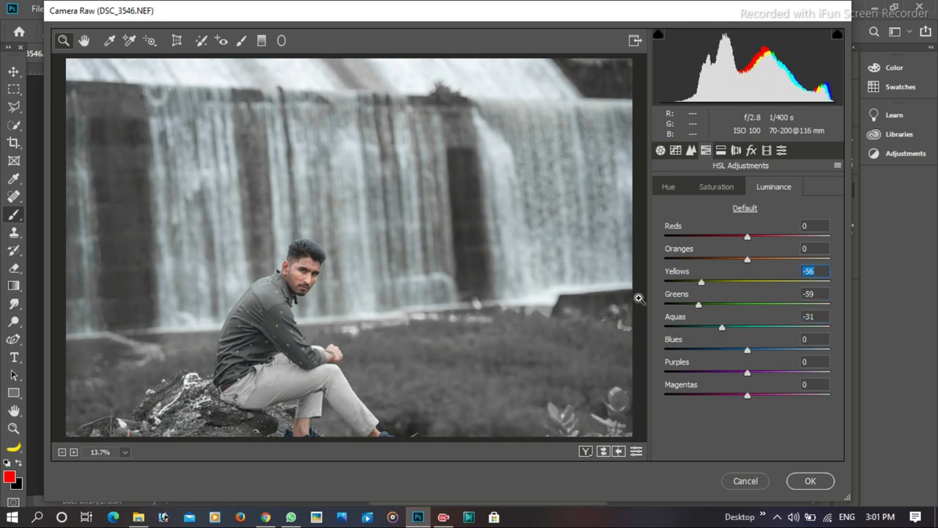
{"action": "mouse_move", "coordinate": [747, 349]}
{"action": "left_mouse_down"}
{"action": "mouse_move", "coordinate": [703, 351]}
{"action": "mouse_move", "coordinate": [830, 351]}
{"action": "left_mouse_up"}
Step: Shift Blues hue toward teal, keep Greens desaturated, darken Aquas further, and apply the grade
{"action": "left_click", "coordinate": [707, 188]}
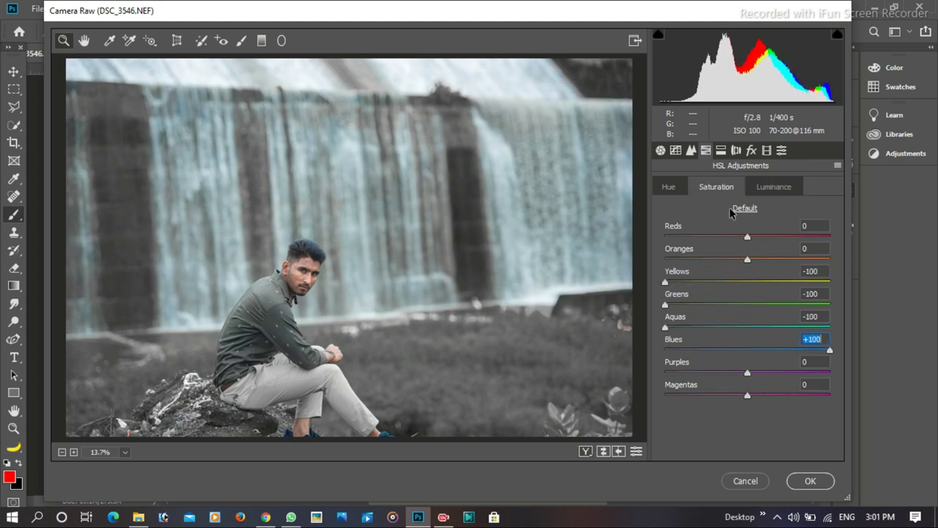
{"action": "left_click", "coordinate": [669, 186]}
{"action": "left_click_drag", "start_coordinate": [715, 354], "coordinate": [624, 357]}
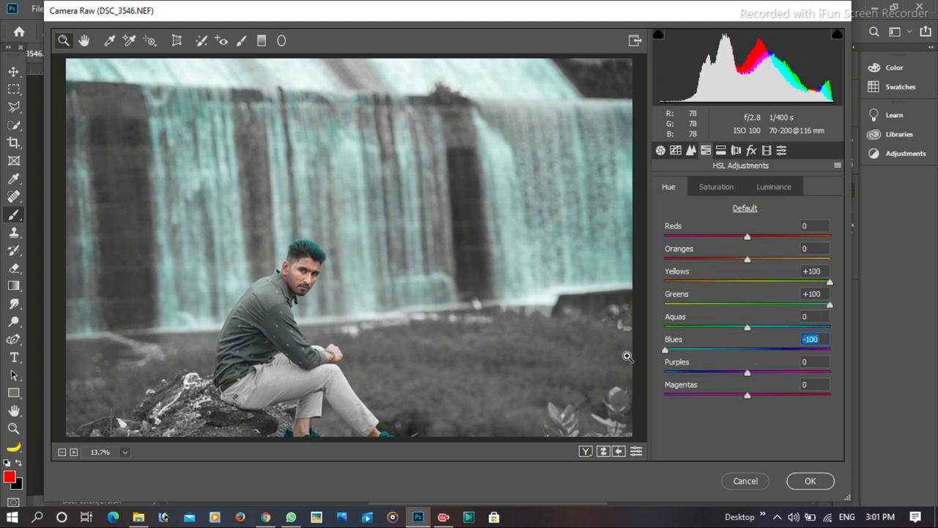
{"action": "left_click", "coordinate": [722, 190]}
{"action": "left_click", "coordinate": [810, 293]}
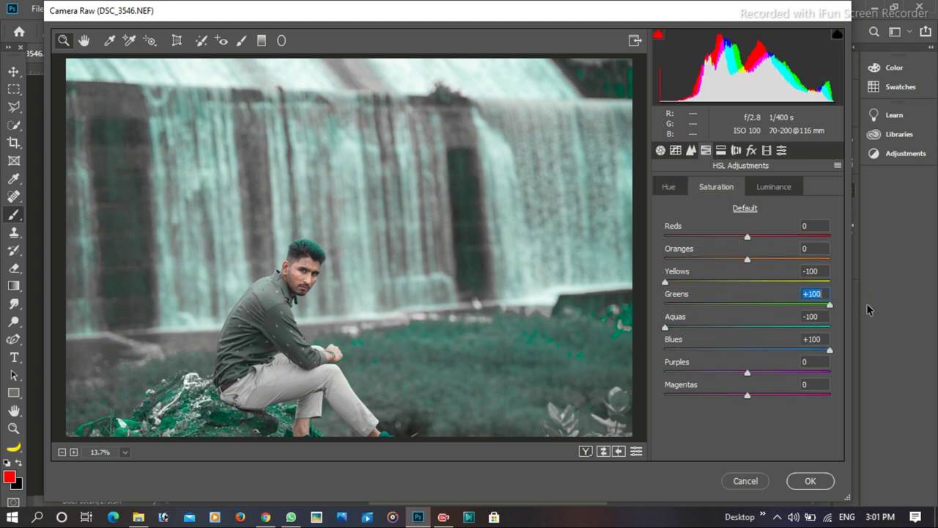
{"action": "type", "text": "-100"}
{"action": "left_click", "coordinate": [676, 325]}
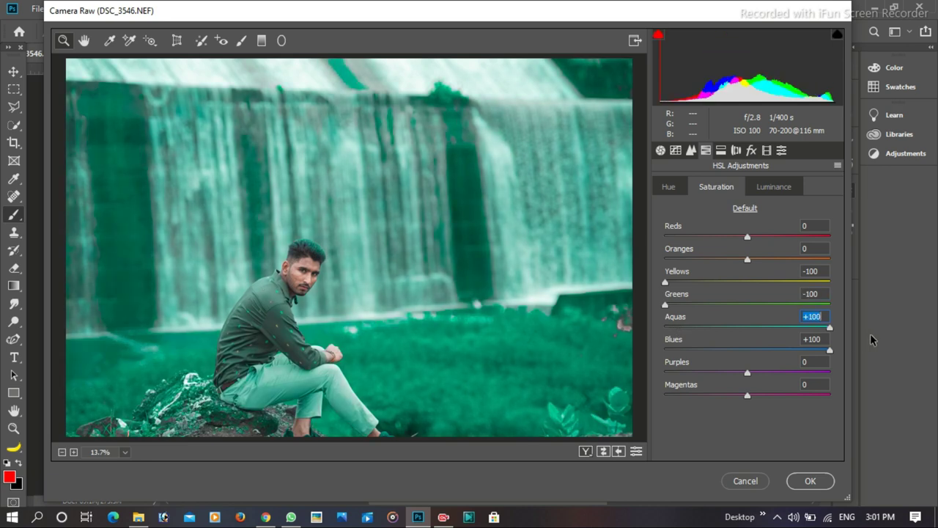
{"action": "left_click", "coordinate": [774, 186]}
{"action": "mouse_move", "coordinate": [720, 330]}
{"action": "left_mouse_down"}
{"action": "mouse_move", "coordinate": [697, 327]}
{"action": "mouse_move", "coordinate": [719, 330]}
{"action": "left_mouse_up"}
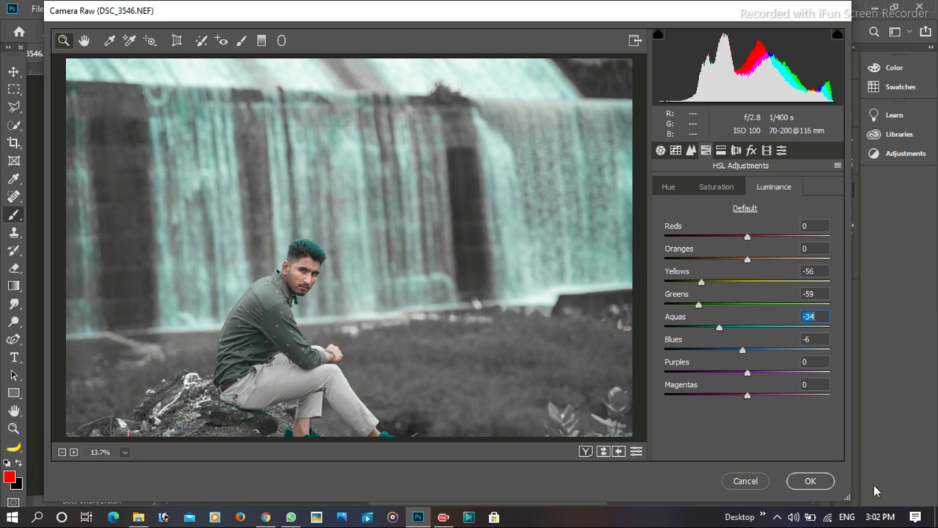
{"action": "left_click", "coordinate": [813, 480]}
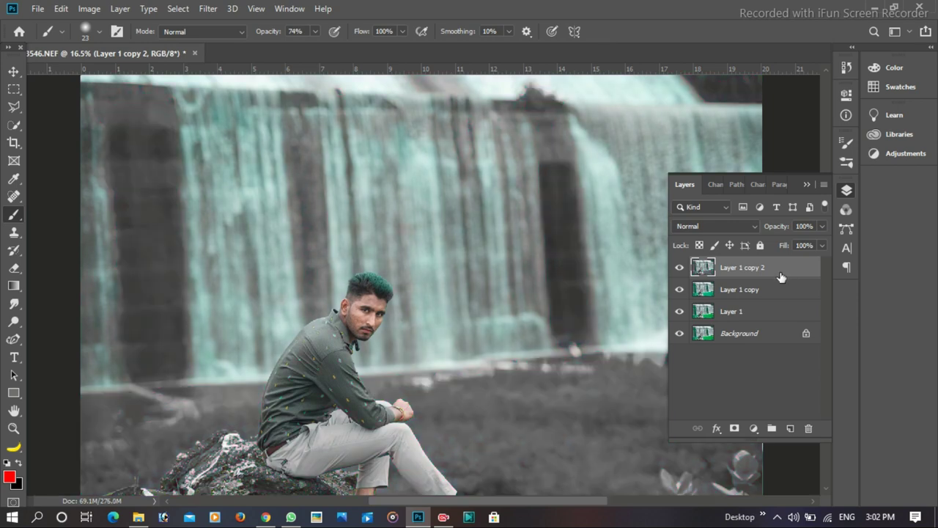
Step: With the Eraser enlarged to 58 px, erase the teal tint from the man's hair
{"action": "key", "text": "e"}
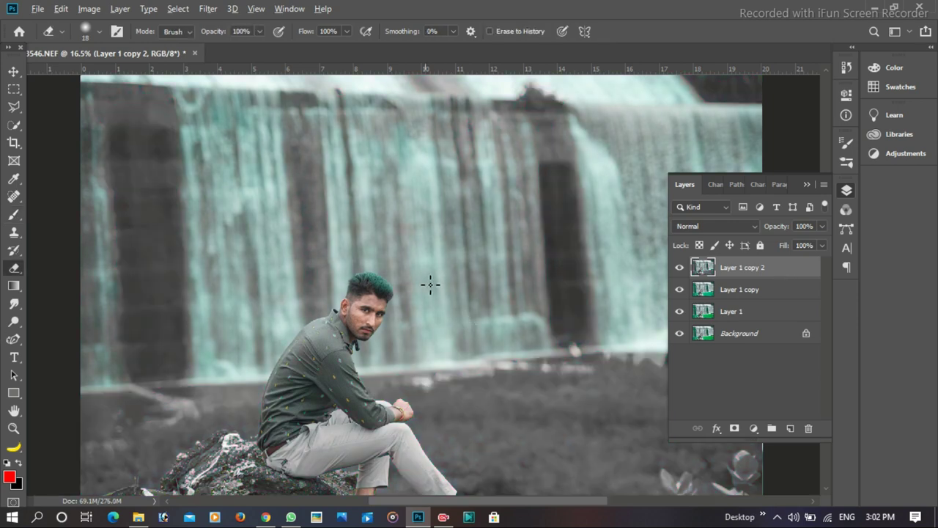
{"action": "scroll", "coordinate": [377, 299], "scroll_direction": "up", "scroll_amount": 3}
{"action": "scroll", "coordinate": [380, 299], "scroll_direction": "up", "scroll_amount": 3}
{"action": "scroll", "coordinate": [380, 298], "scroll_direction": "up", "scroll_amount": 1}
{"action": "scroll", "coordinate": [380, 299], "scroll_direction": "up", "scroll_amount": 1}
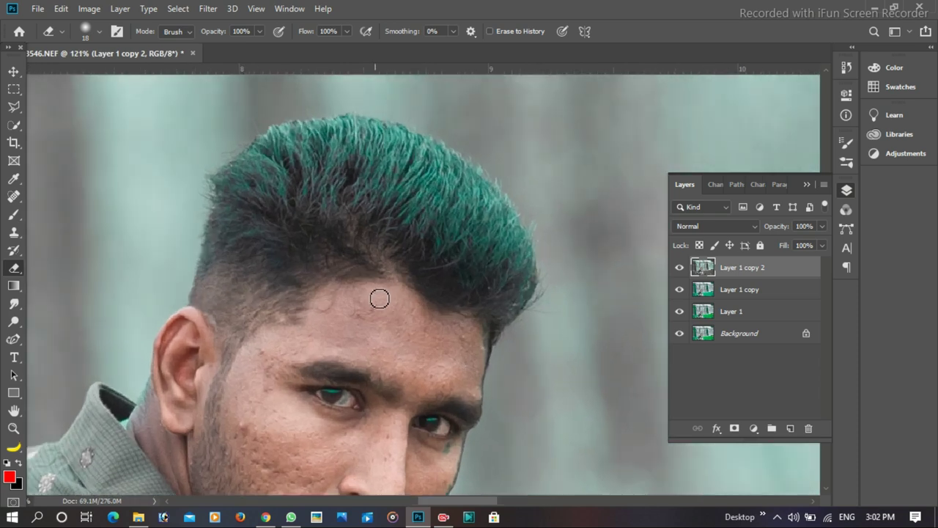
{"action": "scroll", "coordinate": [314, 279], "scroll_direction": "up", "scroll_amount": 2}
{"action": "scroll", "coordinate": [273, 245], "scroll_direction": "up", "scroll_amount": 1}
{"action": "right_click", "coordinate": [274, 245]}
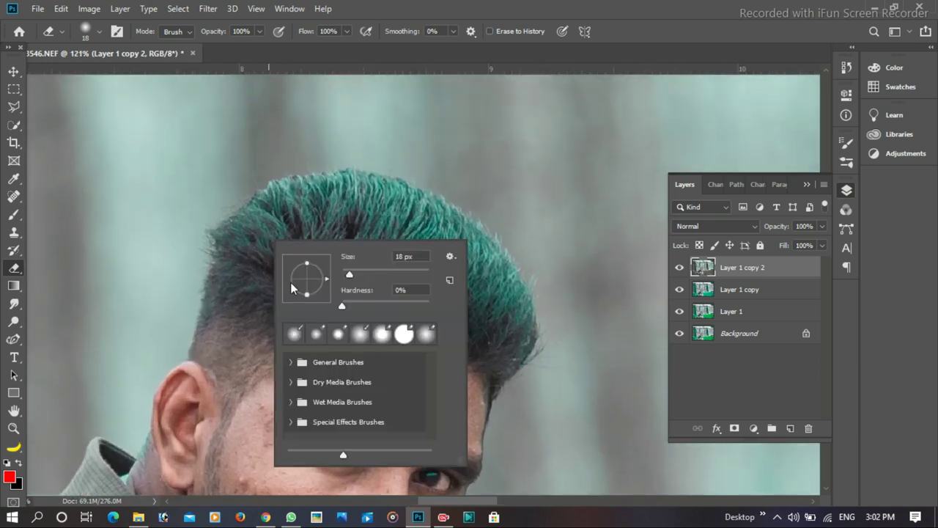
{"action": "right_click", "coordinate": [342, 220]}
{"action": "key", "text": "Return"}
{"action": "mouse_move", "coordinate": [235, 242]}
{"action": "left_mouse_down"}
{"action": "mouse_move", "coordinate": [311, 186]}
{"action": "mouse_move", "coordinate": [414, 205]}
{"action": "mouse_move", "coordinate": [499, 277]}
{"action": "mouse_move", "coordinate": [506, 315]}
{"action": "left_mouse_up"}
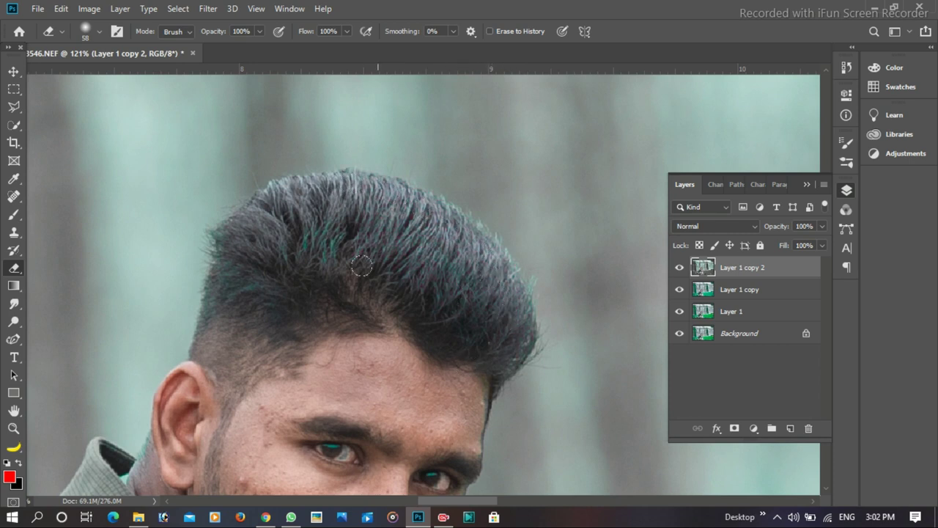
Step: Merge the erased top layer down and duplicate the merged layer
{"action": "scroll", "coordinate": [219, 330], "scroll_direction": "down", "scroll_amount": 3}
{"action": "scroll", "coordinate": [143, 415], "scroll_direction": "down", "scroll_amount": 2}
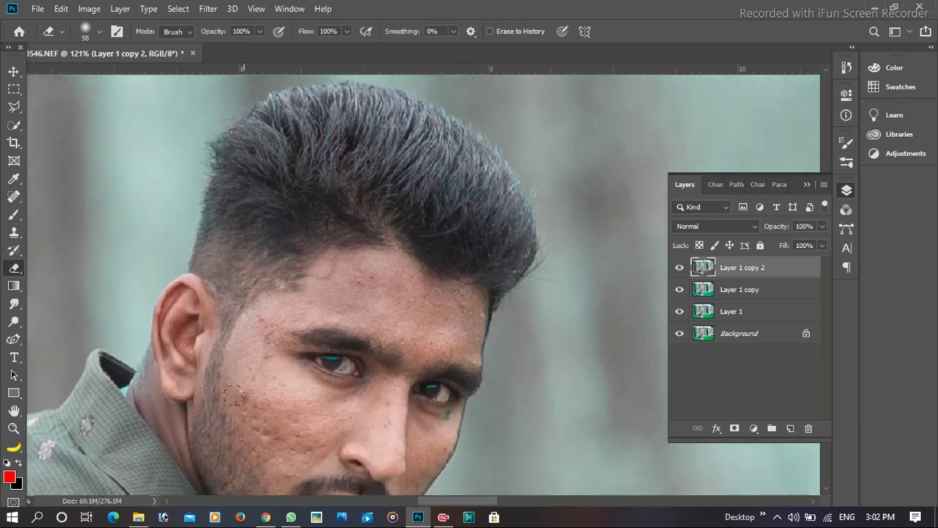
{"action": "scroll", "coordinate": [293, 330], "scroll_direction": "down", "scroll_amount": 3}
{"action": "scroll", "coordinate": [440, 279], "scroll_direction": "down", "scroll_amount": 1}
{"action": "scroll", "coordinate": [484, 244], "scroll_direction": "up", "scroll_amount": 3}
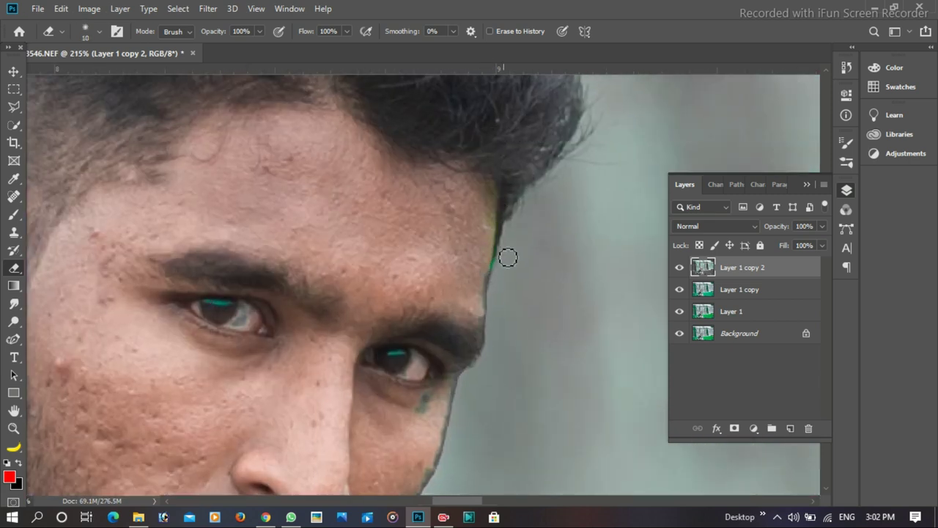
{"action": "scroll", "coordinate": [504, 250], "scroll_direction": "down", "scroll_amount": 1}
{"action": "scroll", "coordinate": [422, 328], "scroll_direction": "down", "scroll_amount": 2}
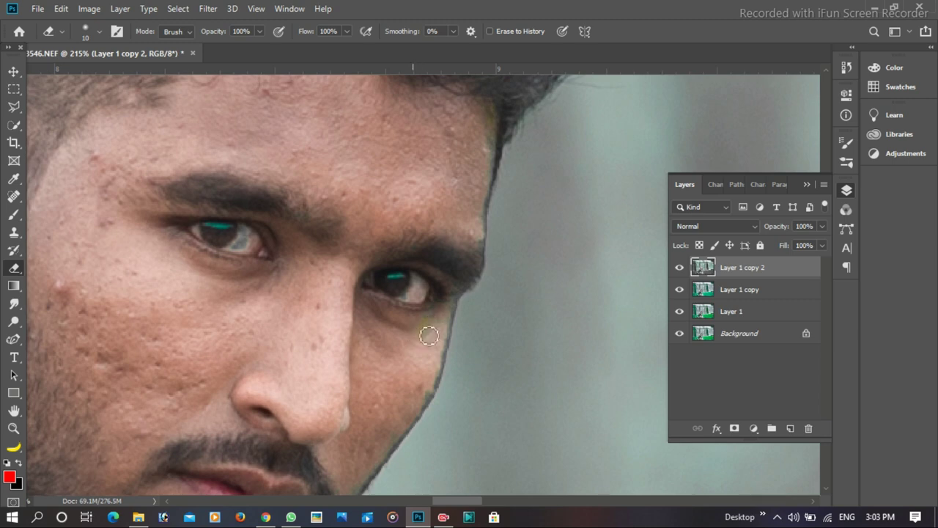
{"action": "scroll", "coordinate": [431, 326], "scroll_direction": "down", "scroll_amount": 2}
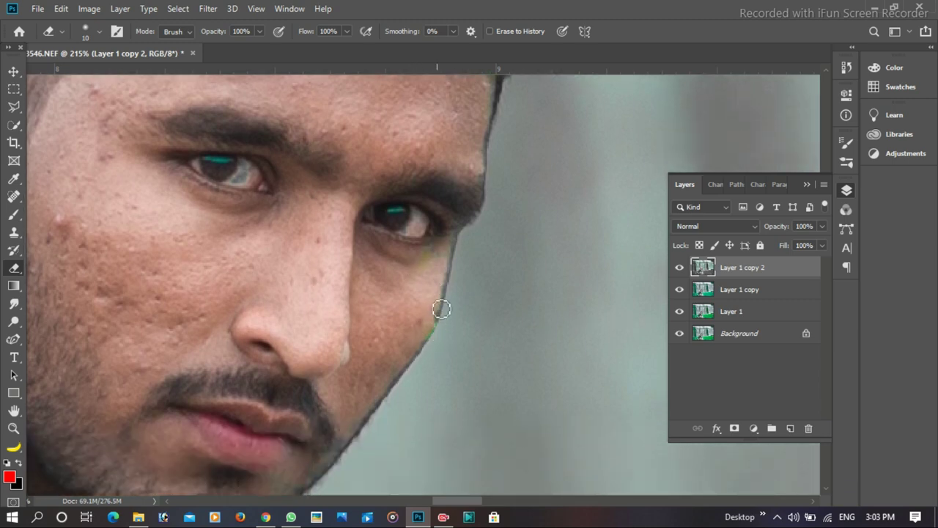
{"action": "scroll", "coordinate": [423, 283], "scroll_direction": "down", "scroll_amount": 3}
{"action": "scroll", "coordinate": [423, 284], "scroll_direction": "down", "scroll_amount": 2}
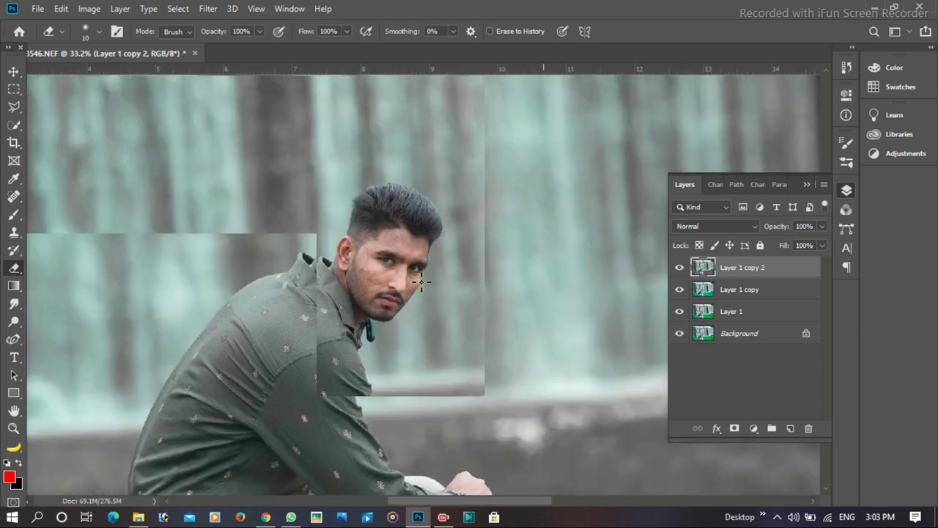
{"action": "scroll", "coordinate": [433, 279], "scroll_direction": "down", "scroll_amount": 1}
{"action": "scroll", "coordinate": [444, 272], "scroll_direction": "down", "scroll_amount": 1}
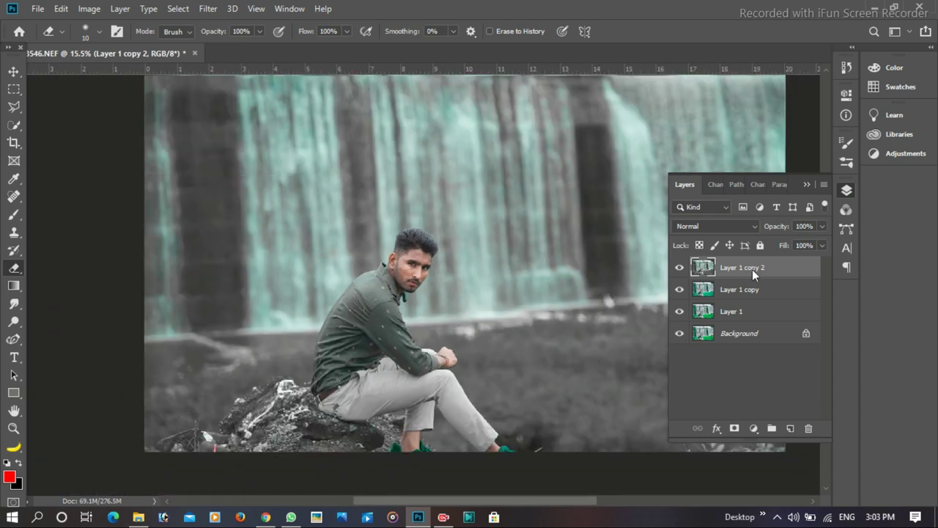
{"action": "right_click", "coordinate": [755, 273]}
{"action": "left_click", "coordinate": [608, 404]}
{"action": "key", "text": "ctrl+j"}
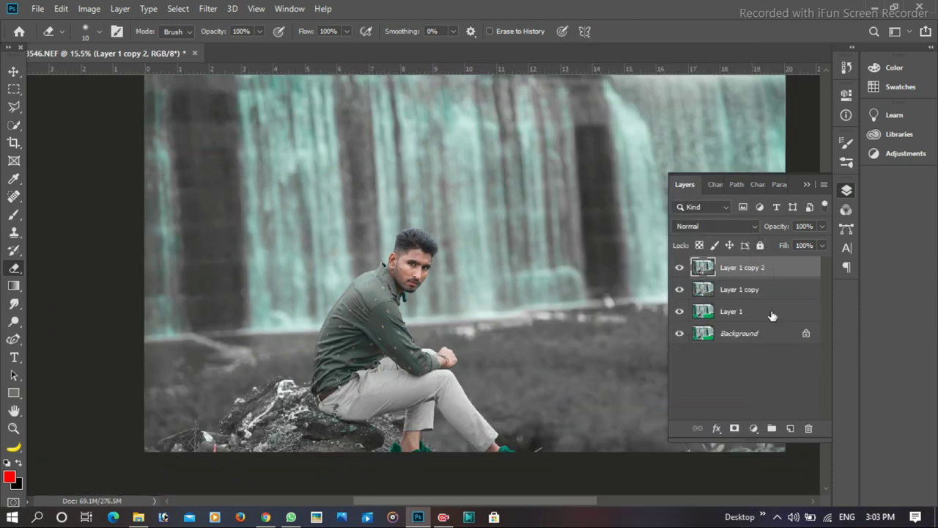
Step: Smooth the face skin with the Mixer Brush at slightly lowered flow, comparing before and after
{"action": "right_click", "coordinate": [13, 214]}
{"action": "left_click", "coordinate": [89, 248]}
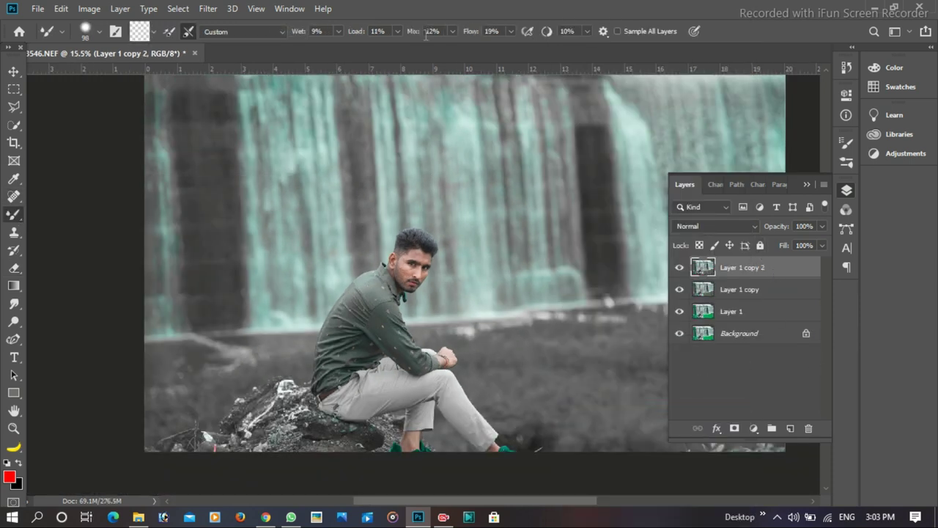
{"action": "scroll", "coordinate": [464, 259], "scroll_direction": "up", "scroll_amount": 4}
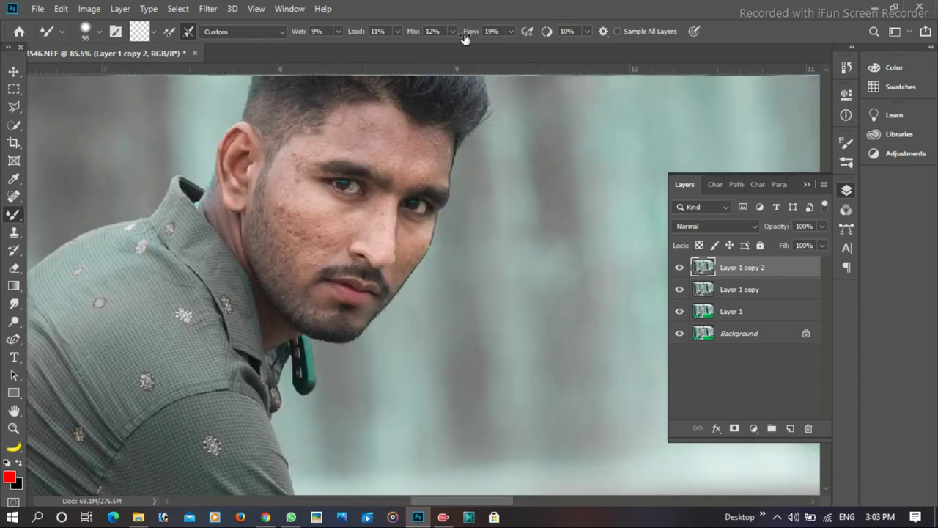
{"action": "left_click_drag", "start_coordinate": [465, 38], "coordinate": [462, 39]}
{"action": "scroll", "coordinate": [396, 141], "scroll_direction": "up", "scroll_amount": 2}
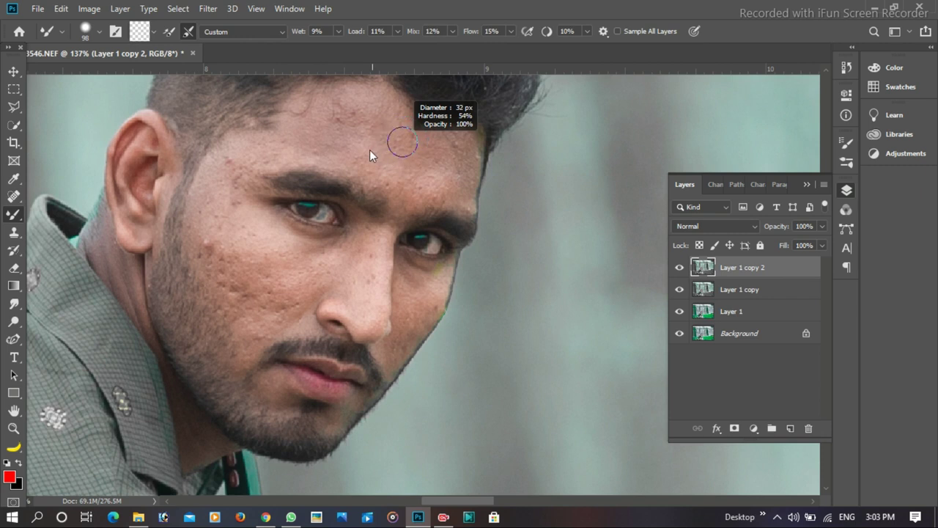
{"action": "scroll", "coordinate": [374, 148], "scroll_direction": "up", "scroll_amount": 1}
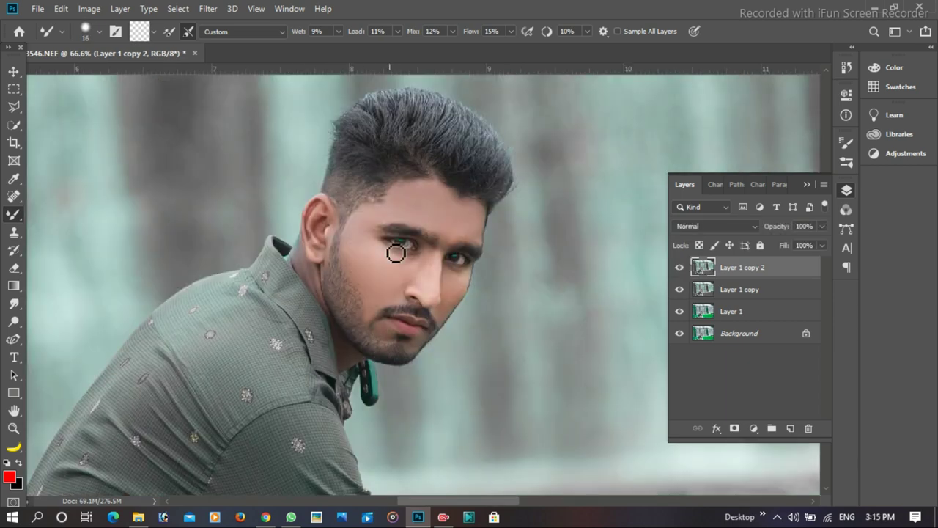
{"action": "scroll", "coordinate": [396, 252], "scroll_direction": "up", "scroll_amount": 3}
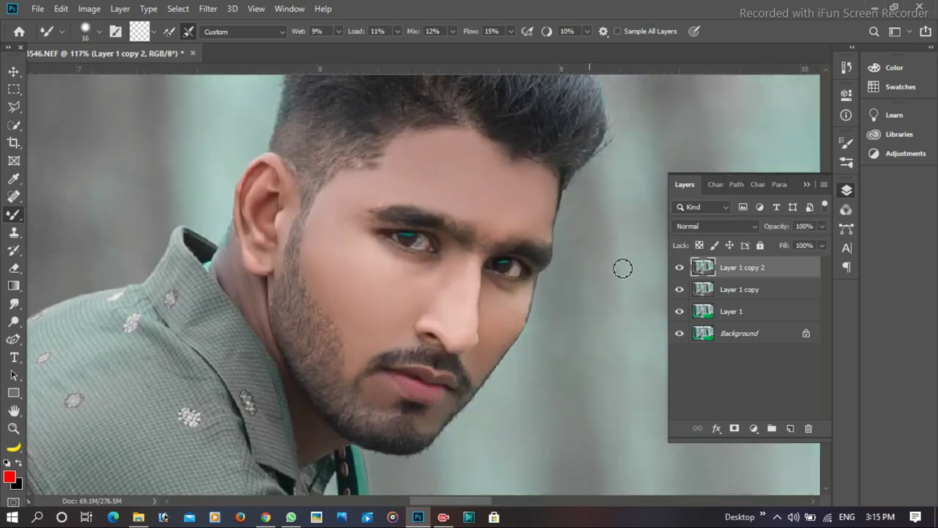
{"action": "left_click", "coordinate": [679, 267]}
Step: Merge the retouched Layer 1 copy 2 down into Layer 1 copy
{"action": "right_click", "coordinate": [766, 283]}
{"action": "left_click", "coordinate": [597, 462]}
{"action": "left_click", "coordinate": [679, 267]}
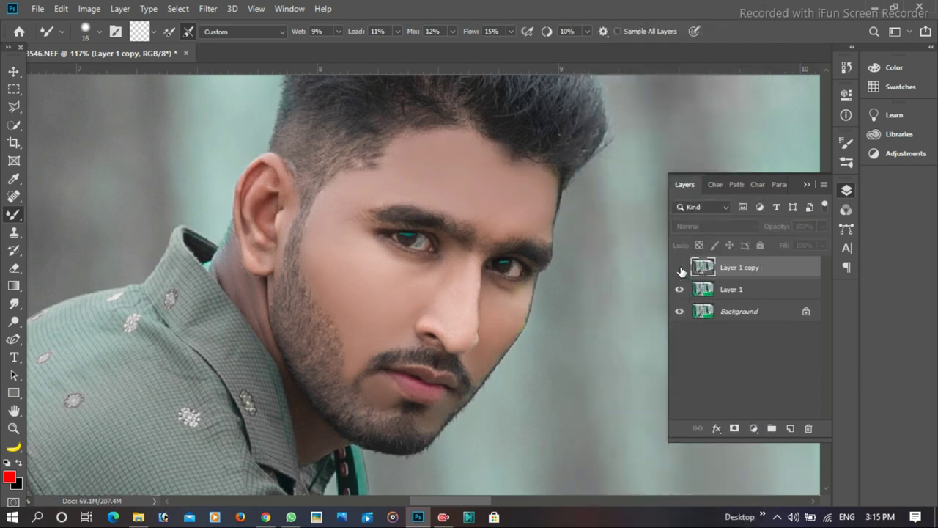
Step: Erase the teal tint from the eye white and the streak above the iris
{"action": "left_click", "coordinate": [14, 269]}
{"action": "scroll", "coordinate": [408, 254], "scroll_direction": "up", "scroll_amount": 4}
{"action": "scroll", "coordinate": [462, 246], "scroll_direction": "up", "scroll_amount": 5}
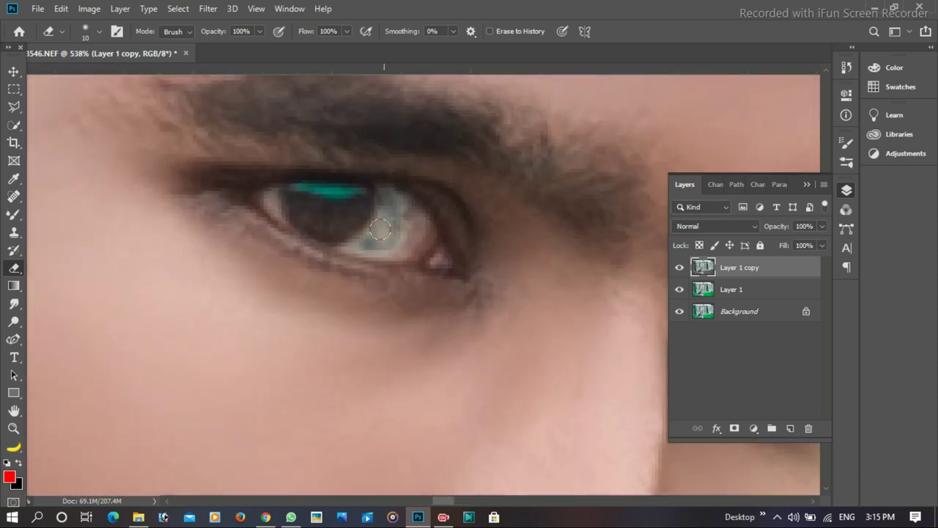
{"action": "left_click_drag", "start_coordinate": [381, 231], "coordinate": [409, 230]}
{"action": "left_click_drag", "start_coordinate": [300, 209], "coordinate": [298, 197]}
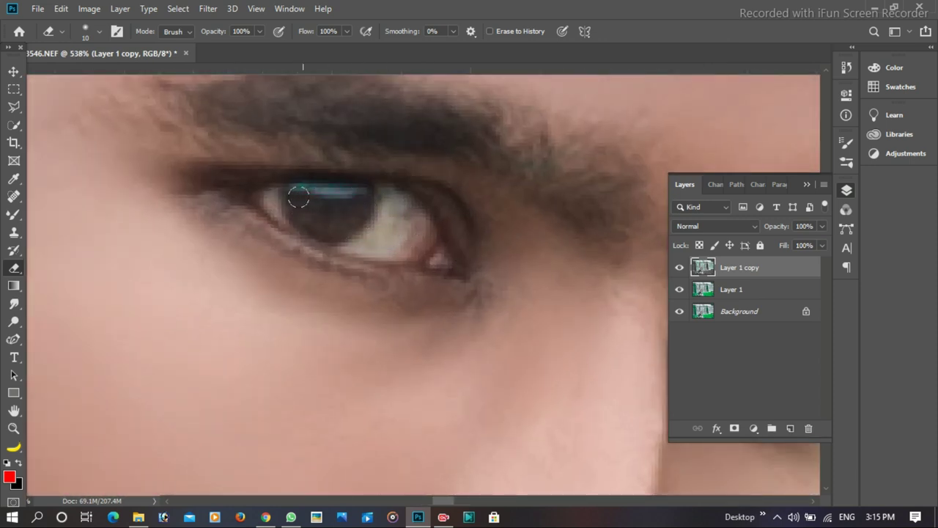
{"action": "scroll", "coordinate": [300, 209], "scroll_direction": "down", "scroll_amount": 4}
{"action": "scroll", "coordinate": [590, 316], "scroll_direction": "down", "scroll_amount": 3}
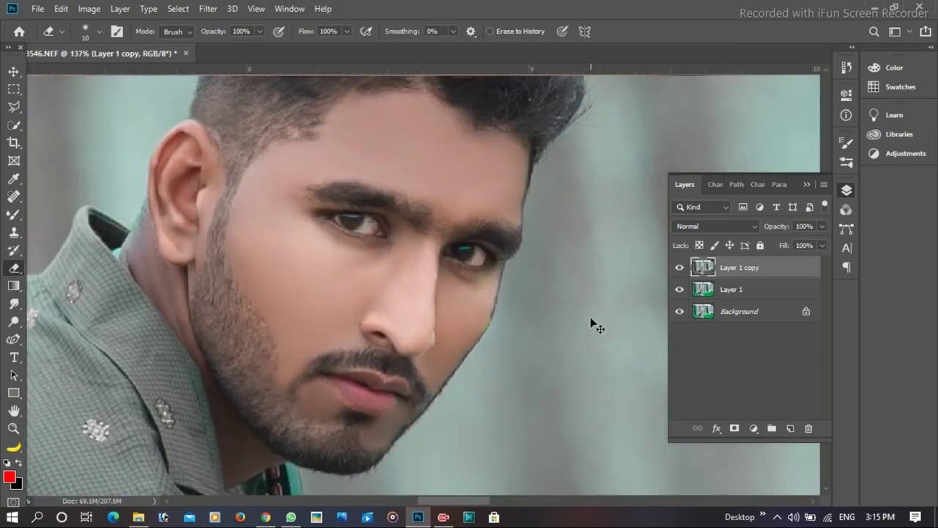
{"action": "scroll", "coordinate": [590, 252], "scroll_direction": "up", "scroll_amount": 5}
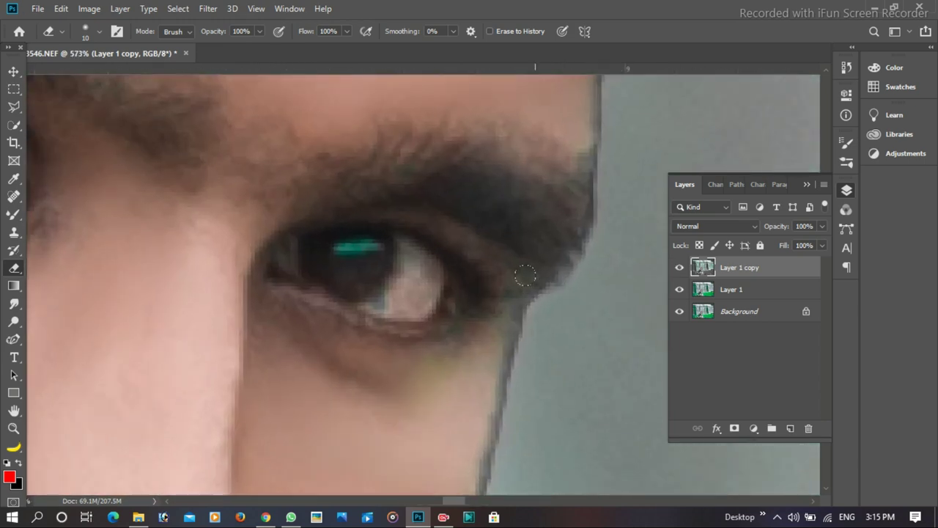
{"action": "scroll", "coordinate": [590, 251], "scroll_direction": "up", "scroll_amount": 2}
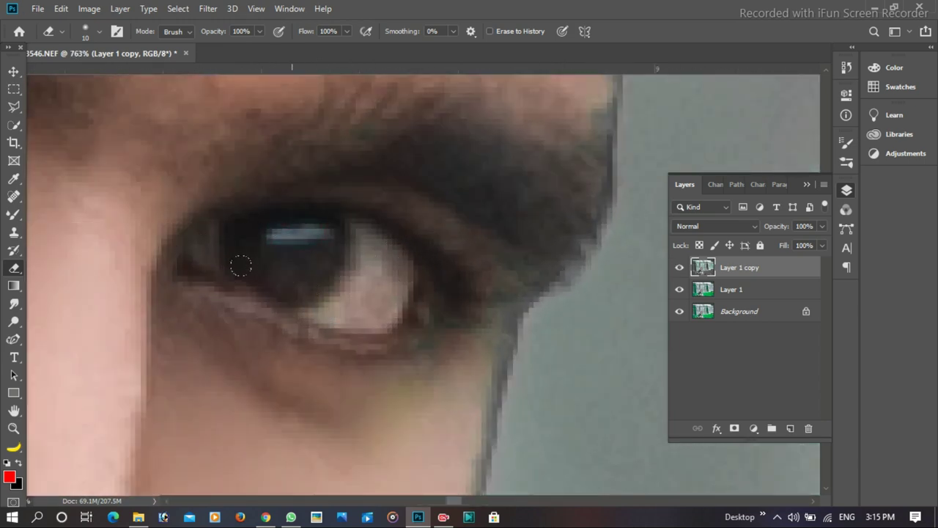
{"action": "scroll", "coordinate": [404, 305], "scroll_direction": "down", "scroll_amount": 5}
{"action": "scroll", "coordinate": [404, 305], "scroll_direction": "down", "scroll_amount": 4}
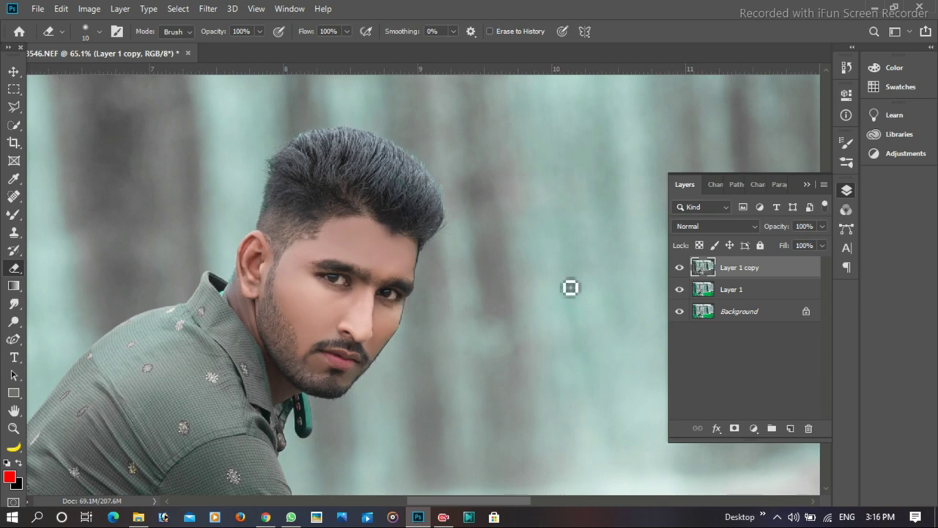
Step: Merge Layer 1 copy down into Layer 1 and duplicate it with Ctrl+J
{"action": "right_click", "coordinate": [798, 265]}
{"action": "left_click", "coordinate": [705, 401]}
{"action": "key", "text": "ctrl+j"}
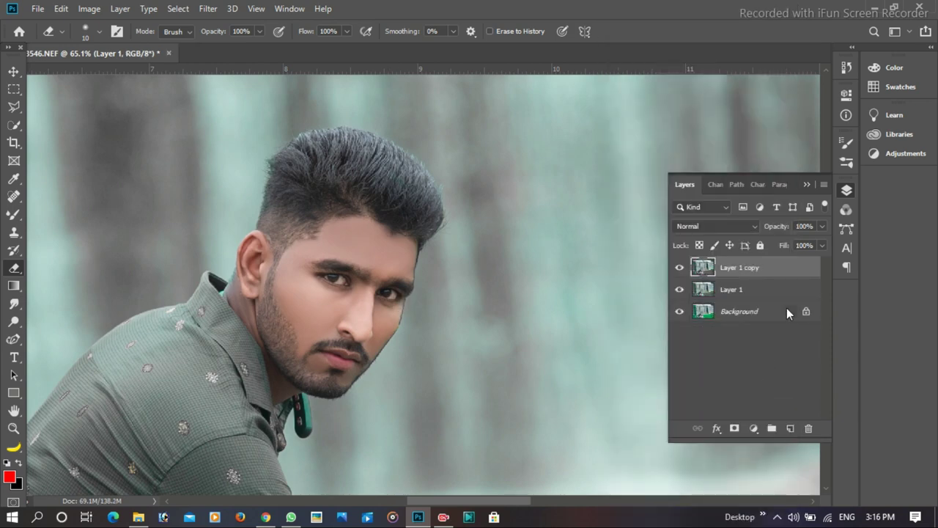
{"action": "scroll", "coordinate": [422, 198], "scroll_direction": "down", "scroll_amount": 5}
{"action": "scroll", "coordinate": [421, 198], "scroll_direction": "down", "scroll_amount": 2}
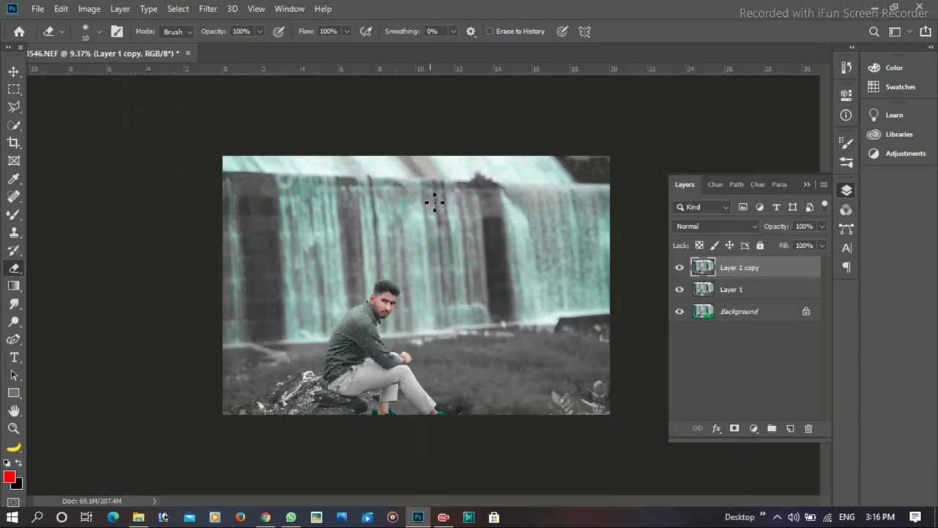
{"action": "scroll", "coordinate": [422, 314], "scroll_direction": "up", "scroll_amount": 2}
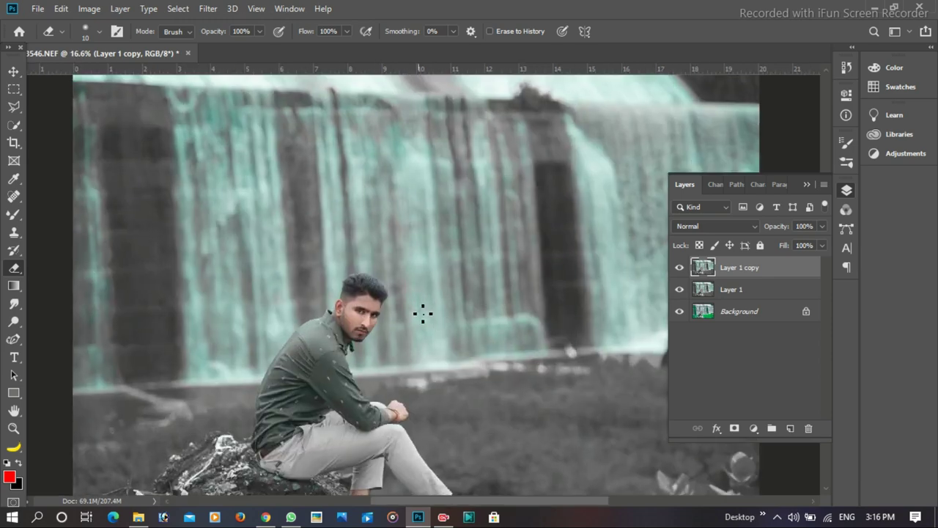
{"action": "scroll", "coordinate": [396, 315], "scroll_direction": "up", "scroll_amount": 3}
{"action": "scroll", "coordinate": [366, 318], "scroll_direction": "up", "scroll_amount": 3}
{"action": "scroll", "coordinate": [367, 317], "scroll_direction": "down", "scroll_amount": 1}
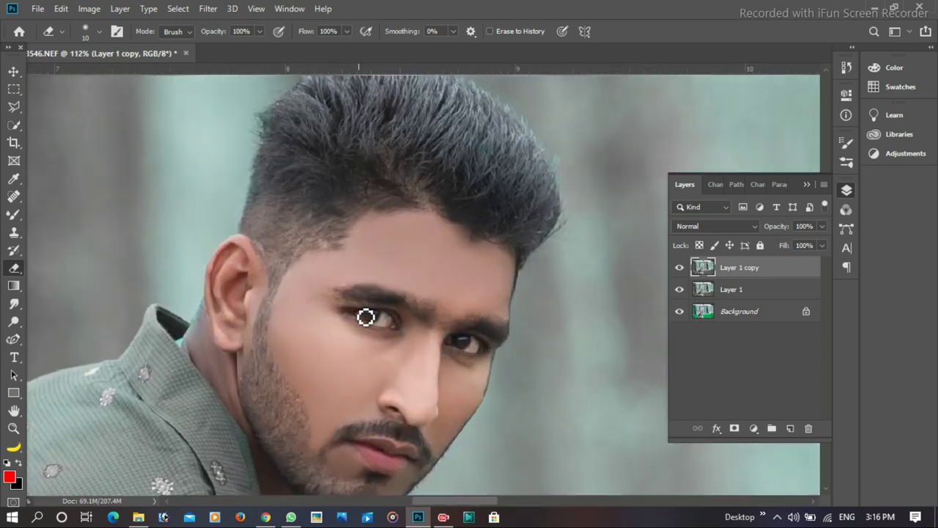
{"action": "scroll", "coordinate": [492, 325], "scroll_direction": "down", "scroll_amount": 3}
{"action": "scroll", "coordinate": [482, 319], "scroll_direction": "down", "scroll_amount": 2}
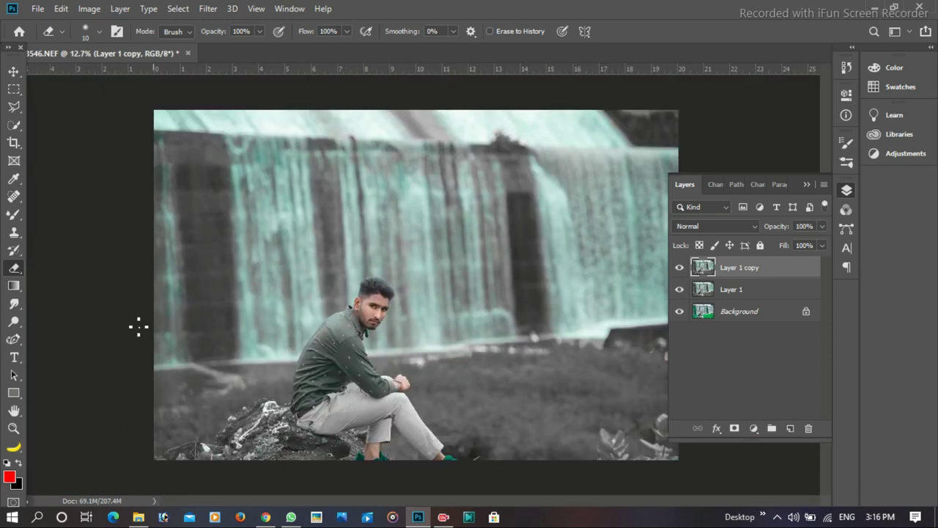
Step: Select the Dodge tool (Midtones, 22% exposure) and shrink its brush
{"action": "left_click", "coordinate": [14, 327]}
{"action": "scroll", "coordinate": [387, 318], "scroll_direction": "up", "scroll_amount": 2}
{"action": "scroll", "coordinate": [351, 294], "scroll_direction": "up", "scroll_amount": 3}
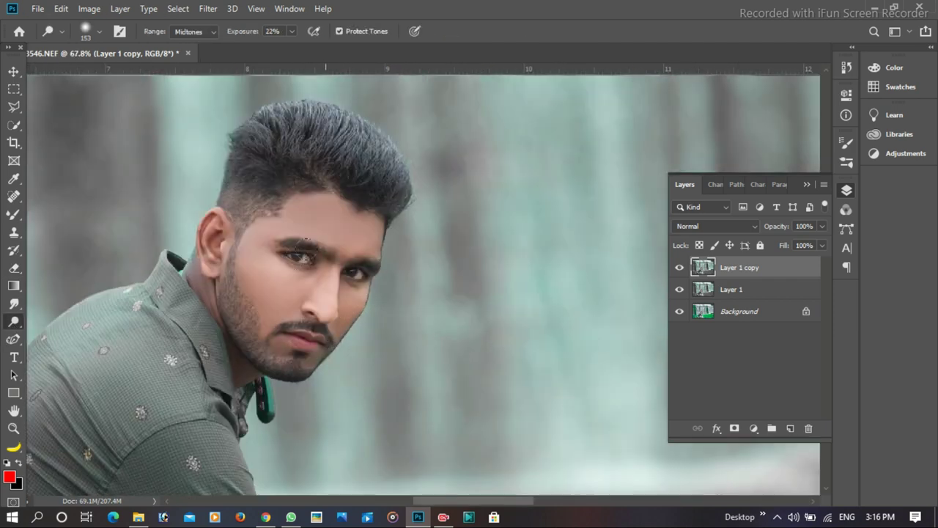
{"action": "scroll", "coordinate": [293, 235], "scroll_direction": "up", "scroll_amount": 3}
{"action": "mouse_move", "coordinate": [307, 193]}
{"action": "left_mouse_down"}
{"action": "mouse_move", "coordinate": [278, 192]}
{"action": "mouse_move", "coordinate": [335, 182]}
{"action": "mouse_move", "coordinate": [373, 202]}
{"action": "mouse_move", "coordinate": [303, 180]}
{"action": "mouse_move", "coordinate": [377, 205]}
{"action": "mouse_move", "coordinate": [306, 168]}
{"action": "mouse_move", "coordinate": [235, 189]}
{"action": "mouse_move", "coordinate": [206, 221]}
{"action": "mouse_move", "coordinate": [203, 272]}
{"action": "mouse_move", "coordinate": [226, 259]}
{"action": "mouse_move", "coordinate": [270, 277]}
{"action": "mouse_move", "coordinate": [299, 272]}
{"action": "mouse_move", "coordinate": [306, 304]}
{"action": "mouse_move", "coordinate": [227, 301]}
{"action": "left_mouse_up"}
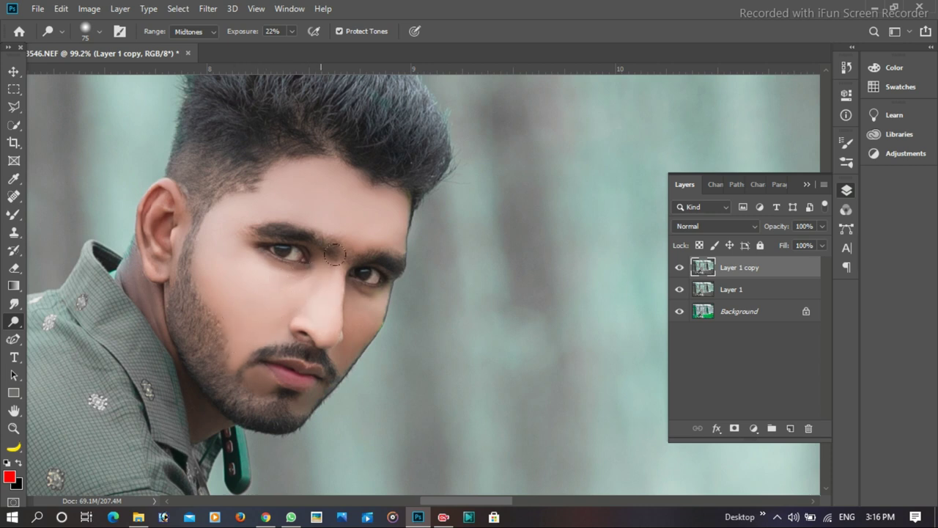
Step: Dodge the nose bridge, chin, skin below the lower lip, and upper lip
{"action": "mouse_move", "coordinate": [334, 253]}
{"action": "left_mouse_down"}
{"action": "mouse_move", "coordinate": [350, 293]}
{"action": "mouse_move", "coordinate": [330, 325]}
{"action": "mouse_move", "coordinate": [341, 323]}
{"action": "left_mouse_up"}
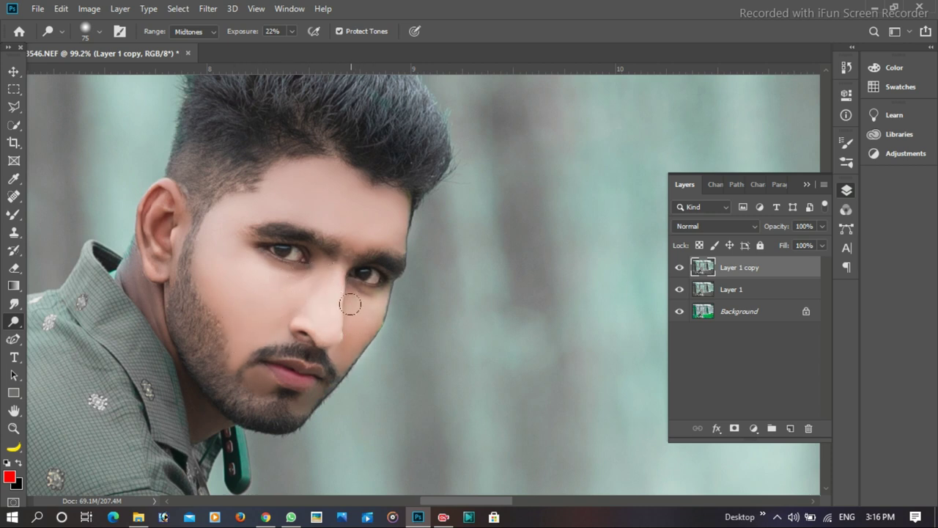
{"action": "scroll", "coordinate": [308, 367], "scroll_direction": "up", "scroll_amount": 5}
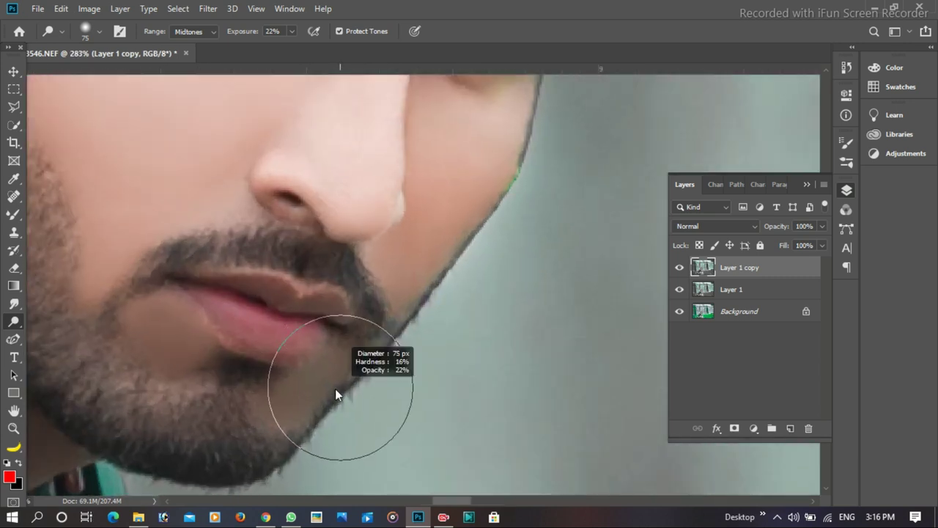
{"action": "scroll", "coordinate": [325, 361], "scroll_direction": "down", "scroll_amount": 3}
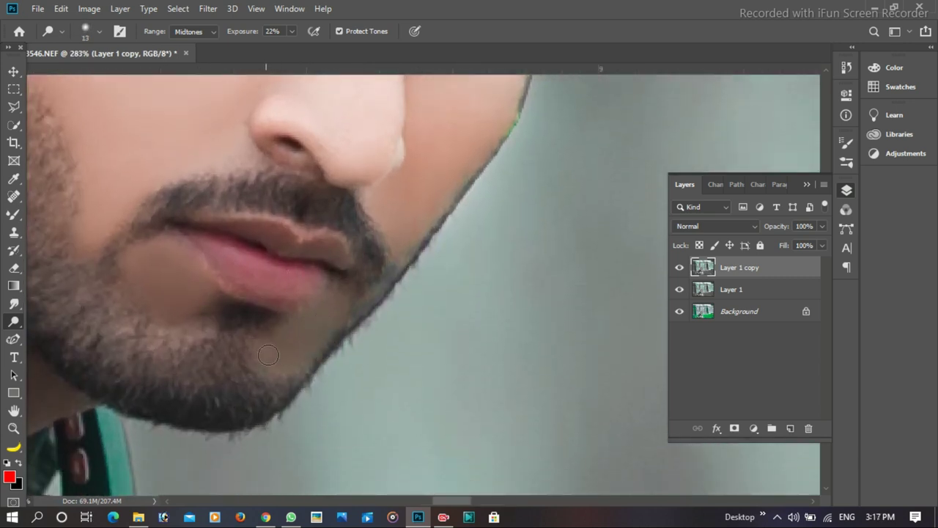
{"action": "mouse_move", "coordinate": [269, 355]}
{"action": "left_mouse_down"}
{"action": "mouse_move", "coordinate": [317, 305]}
{"action": "mouse_move", "coordinate": [316, 335]}
{"action": "mouse_move", "coordinate": [283, 350]}
{"action": "left_mouse_up"}
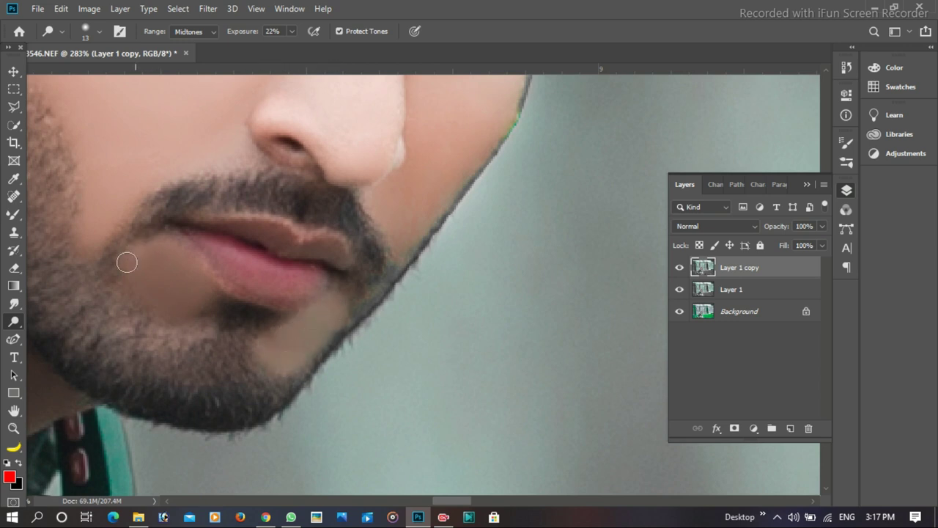
{"action": "mouse_move", "coordinate": [126, 262]}
{"action": "left_mouse_down"}
{"action": "mouse_move", "coordinate": [168, 252]}
{"action": "mouse_move", "coordinate": [184, 261]}
{"action": "mouse_move", "coordinate": [201, 300]}
{"action": "mouse_move", "coordinate": [133, 273]}
{"action": "mouse_move", "coordinate": [142, 286]}
{"action": "mouse_move", "coordinate": [171, 255]}
{"action": "mouse_move", "coordinate": [242, 253]}
{"action": "mouse_move", "coordinate": [297, 268]}
{"action": "mouse_move", "coordinate": [247, 272]}
{"action": "mouse_move", "coordinate": [205, 249]}
{"action": "mouse_move", "coordinate": [211, 244]}
{"action": "left_mouse_up"}
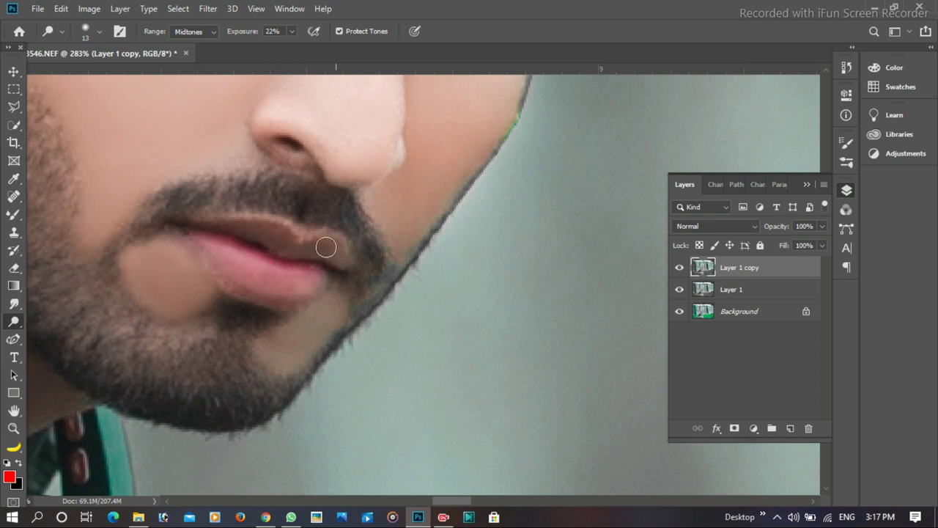
{"action": "mouse_move", "coordinate": [326, 248]}
{"action": "left_mouse_down"}
{"action": "mouse_move", "coordinate": [275, 252]}
{"action": "mouse_move", "coordinate": [285, 247]}
{"action": "left_mouse_up"}
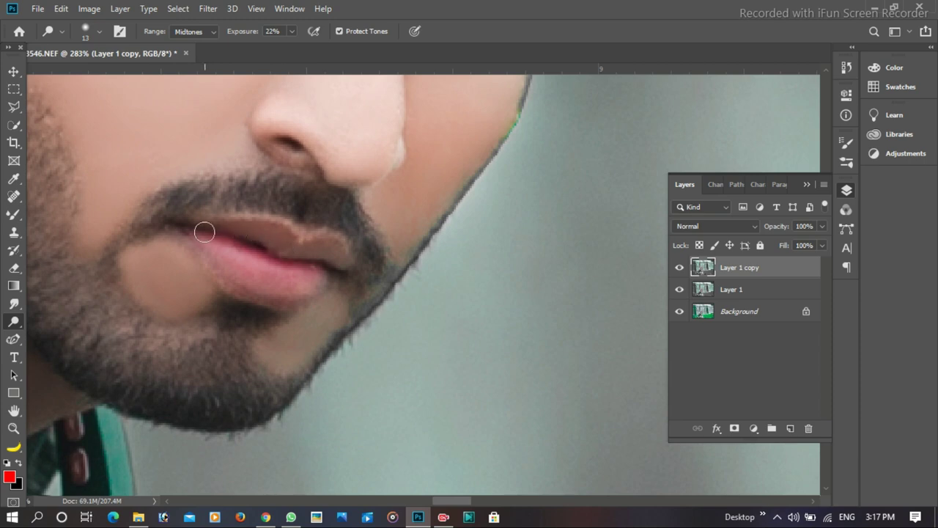
Step: Enlarge the dodge brush and brighten the man's inner ear
{"action": "scroll", "coordinate": [204, 233], "scroll_direction": "down", "scroll_amount": 3}
{"action": "scroll", "coordinate": [189, 157], "scroll_direction": "down", "scroll_amount": 2}
{"action": "scroll", "coordinate": [220, 214], "scroll_direction": "up", "scroll_amount": 4}
{"action": "scroll", "coordinate": [233, 170], "scroll_direction": "up", "scroll_amount": 1}
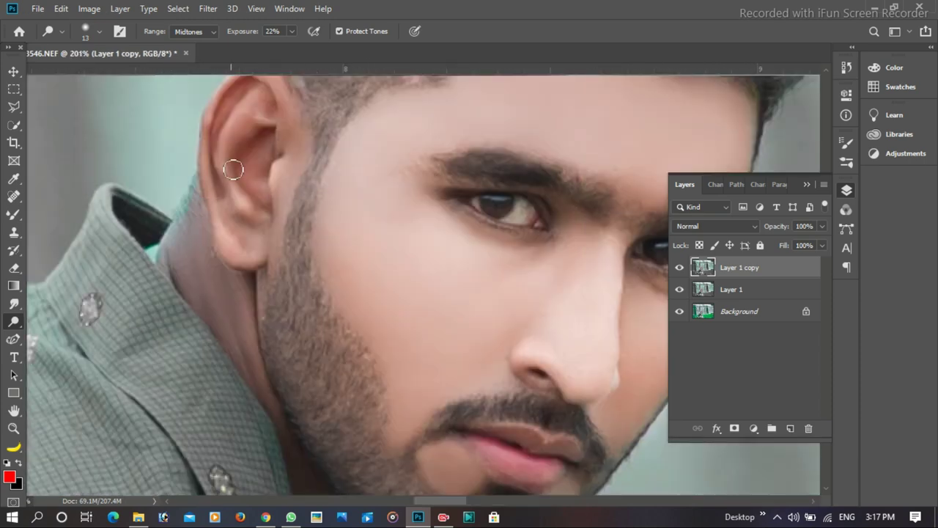
{"action": "scroll", "coordinate": [233, 170], "scroll_direction": "up", "scroll_amount": 3}
{"action": "key", "text": "bracketright"}
{"action": "key", "text": "bracketright"}
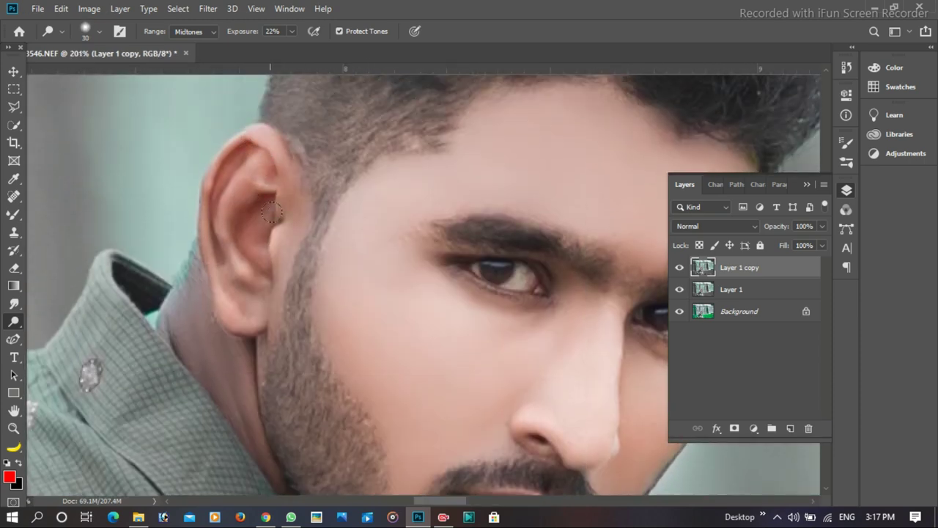
{"action": "left_click_drag", "start_coordinate": [271, 213], "coordinate": [274, 173]}
{"action": "mouse_move", "coordinate": [263, 266]}
{"action": "left_mouse_down"}
{"action": "mouse_move", "coordinate": [255, 316]}
{"action": "mouse_move", "coordinate": [233, 304]}
{"action": "mouse_move", "coordinate": [223, 242]}
{"action": "mouse_move", "coordinate": [232, 208]}
{"action": "mouse_move", "coordinate": [201, 189]}
{"action": "mouse_move", "coordinate": [209, 271]}
{"action": "mouse_move", "coordinate": [178, 330]}
{"action": "mouse_move", "coordinate": [235, 381]}
{"action": "mouse_move", "coordinate": [219, 369]}
{"action": "left_mouse_up"}
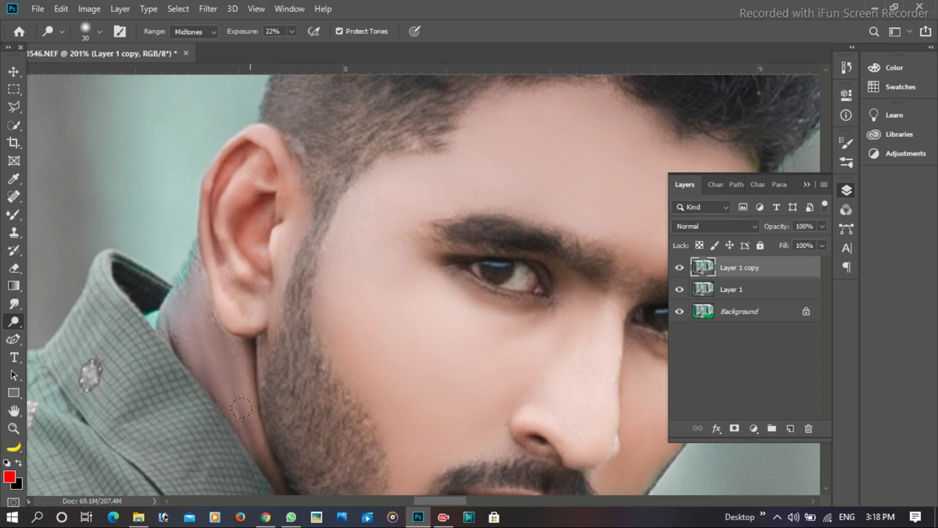
Step: Hide and reshow Layer 1 copy 2 to compare the face before and after dodging
{"action": "scroll", "coordinate": [242, 407], "scroll_direction": "down", "scroll_amount": 5}
{"action": "scroll", "coordinate": [275, 460], "scroll_direction": "down", "scroll_amount": 1}
{"action": "scroll", "coordinate": [268, 440], "scroll_direction": "down", "scroll_amount": 1}
{"action": "scroll", "coordinate": [271, 396], "scroll_direction": "down", "scroll_amount": 1}
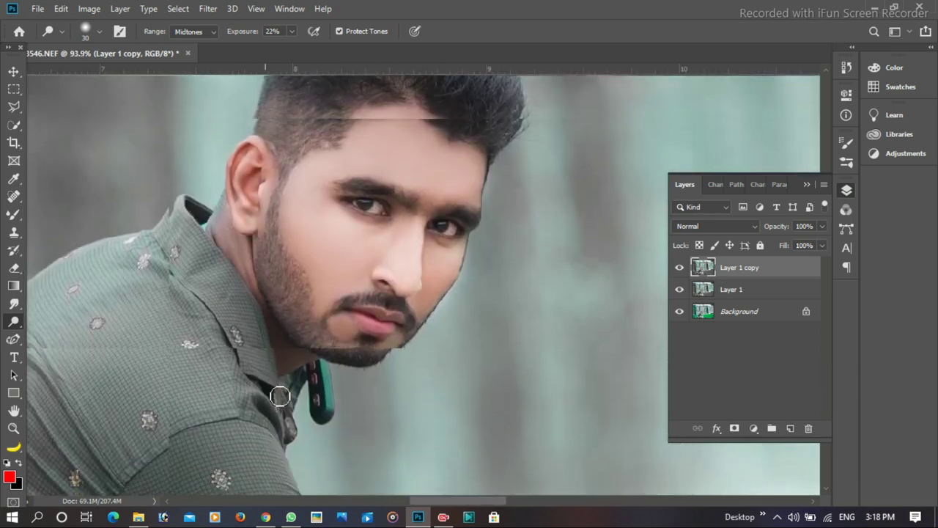
{"action": "scroll", "coordinate": [286, 381], "scroll_direction": "down", "scroll_amount": 2}
{"action": "scroll", "coordinate": [304, 371], "scroll_direction": "up", "scroll_amount": 2}
{"action": "scroll", "coordinate": [304, 366], "scroll_direction": "down", "scroll_amount": 1}
{"action": "scroll", "coordinate": [299, 366], "scroll_direction": "up", "scroll_amount": 1}
{"action": "scroll", "coordinate": [299, 367], "scroll_direction": "up", "scroll_amount": 2}
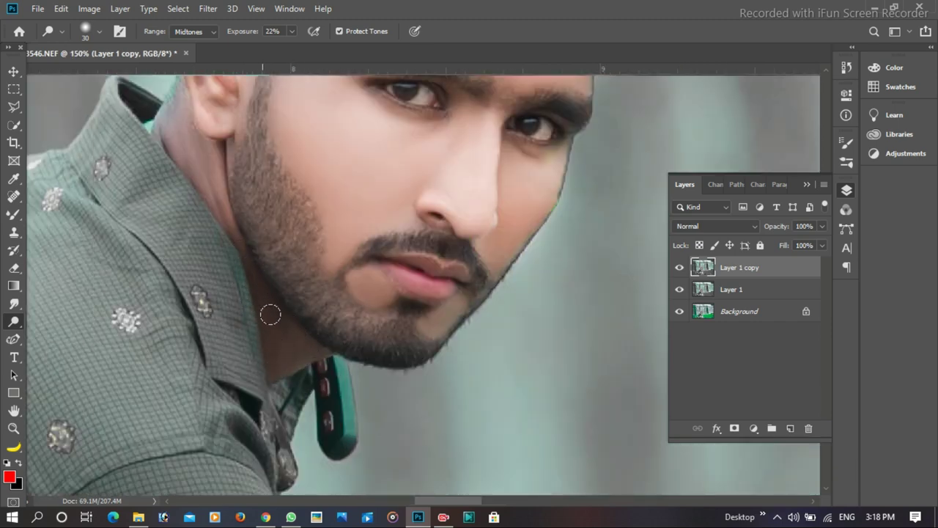
{"action": "scroll", "coordinate": [270, 313], "scroll_direction": "down", "scroll_amount": 3}
{"action": "scroll", "coordinate": [392, 308], "scroll_direction": "down", "scroll_amount": 2}
{"action": "scroll", "coordinate": [321, 315], "scroll_direction": "up", "scroll_amount": 2}
{"action": "scroll", "coordinate": [321, 315], "scroll_direction": "up", "scroll_amount": 1}
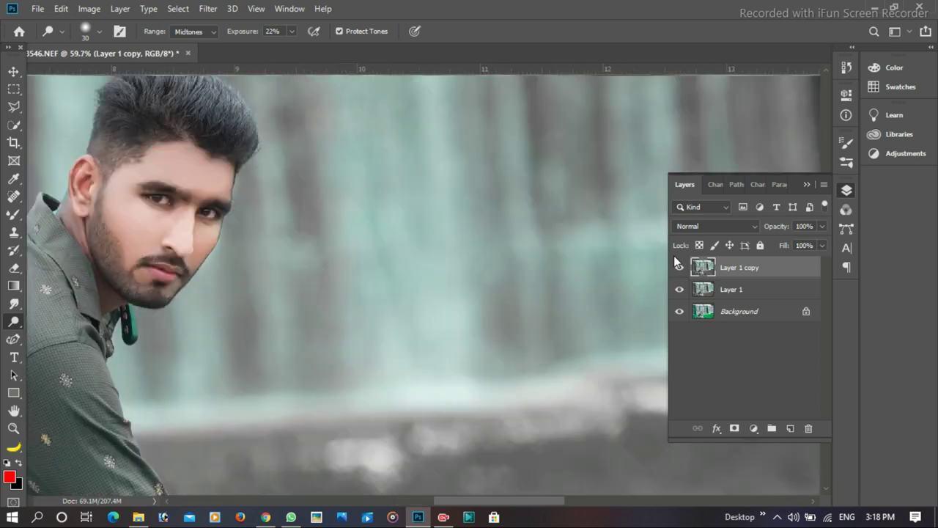
{"action": "left_click", "coordinate": [679, 267]}
{"action": "left_click", "coordinate": [679, 267]}
{"action": "scroll", "coordinate": [424, 304], "scroll_direction": "down", "scroll_amount": 2}
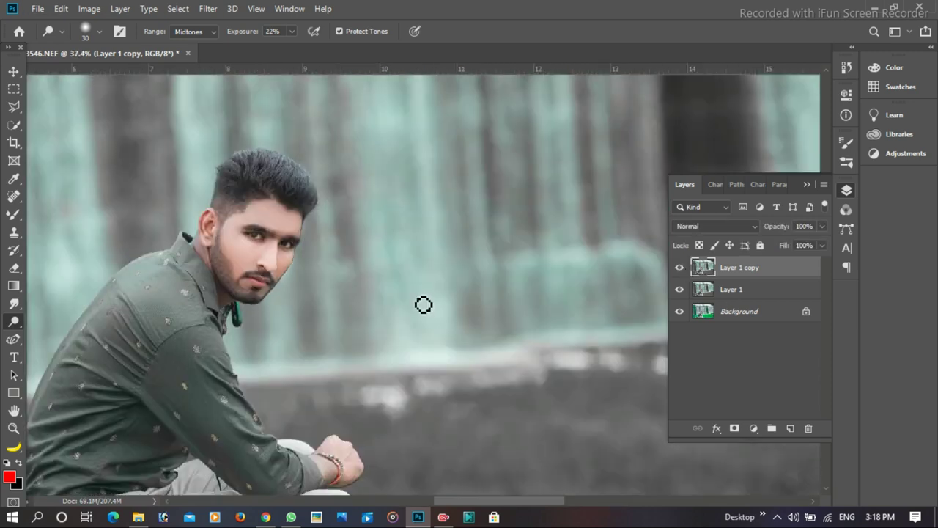
{"action": "scroll", "coordinate": [424, 304], "scroll_direction": "down", "scroll_amount": 3}
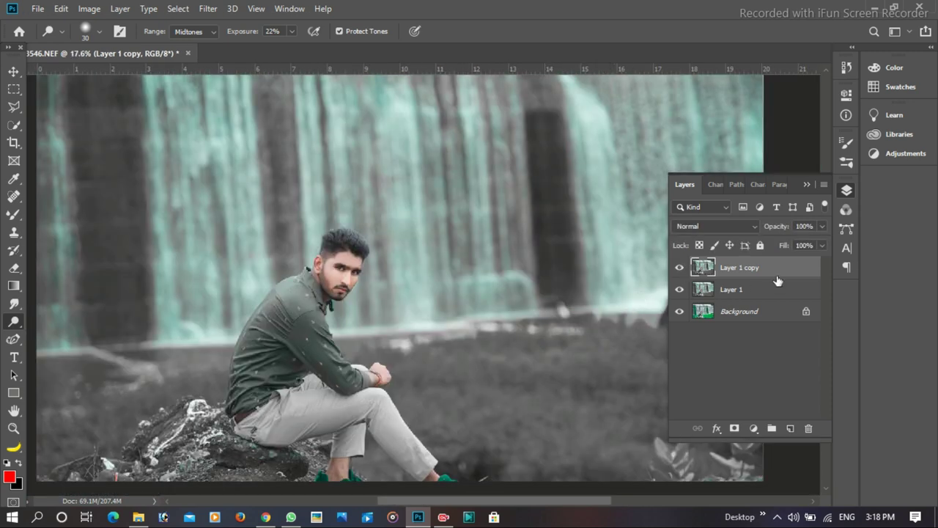
Step: Duplicate the retouched layer and apply a High Pass filter to it
{"action": "key", "text": "ctrl+j"}
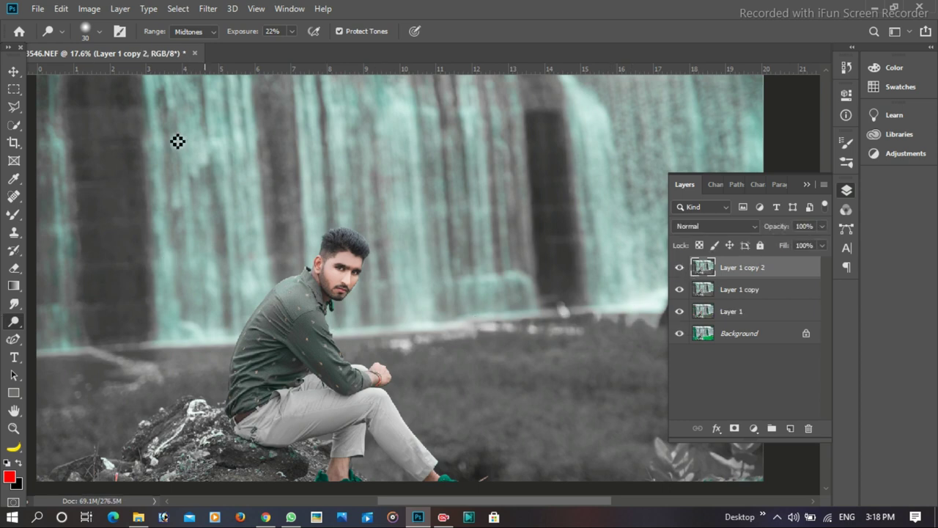
{"action": "left_click", "coordinate": [212, 9]}
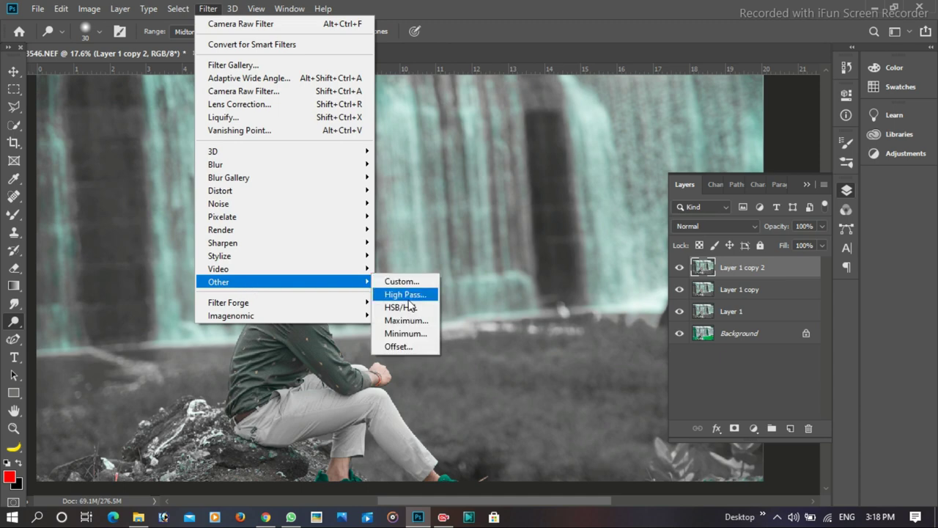
{"action": "left_click", "coordinate": [407, 294]}
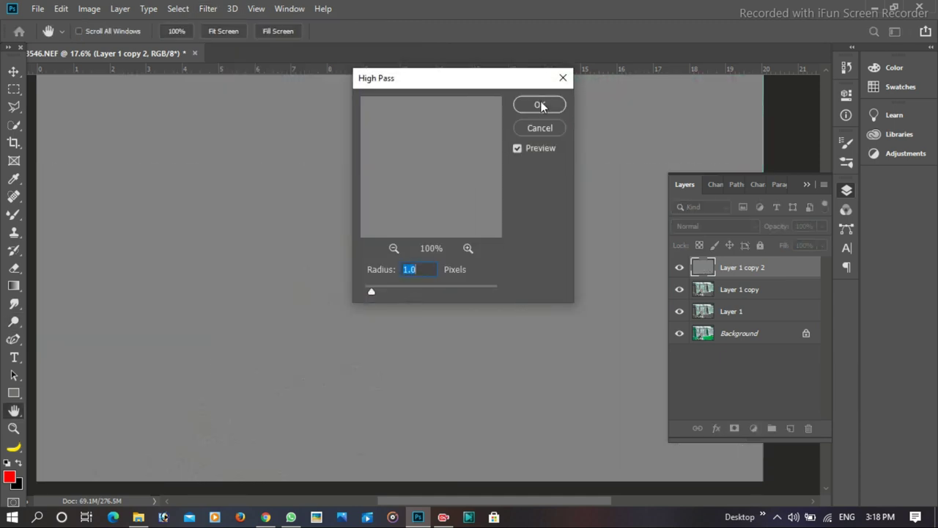
{"action": "left_click", "coordinate": [540, 103]}
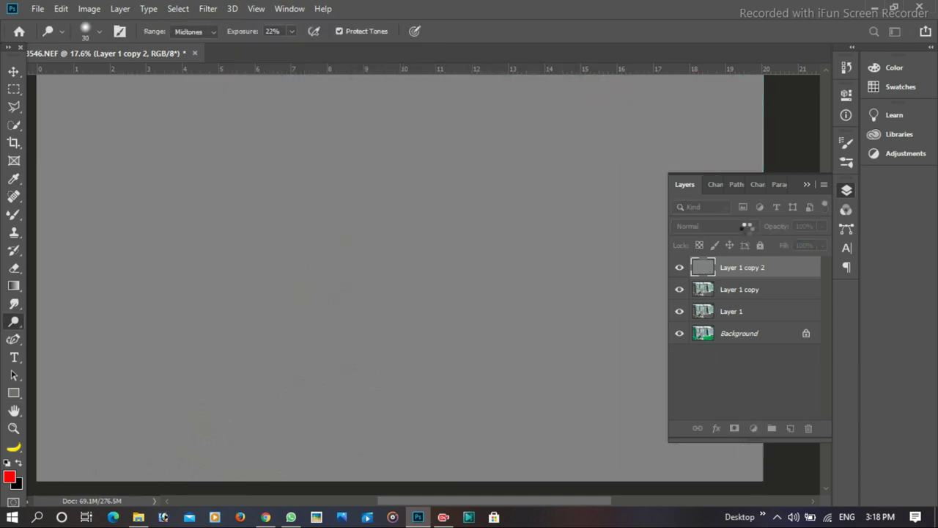
Step: Set Layer 1 copy 2 to Overlay and toggle it to compare the sharpening
{"action": "left_click", "coordinate": [752, 226]}
{"action": "left_click", "coordinate": [747, 229]}
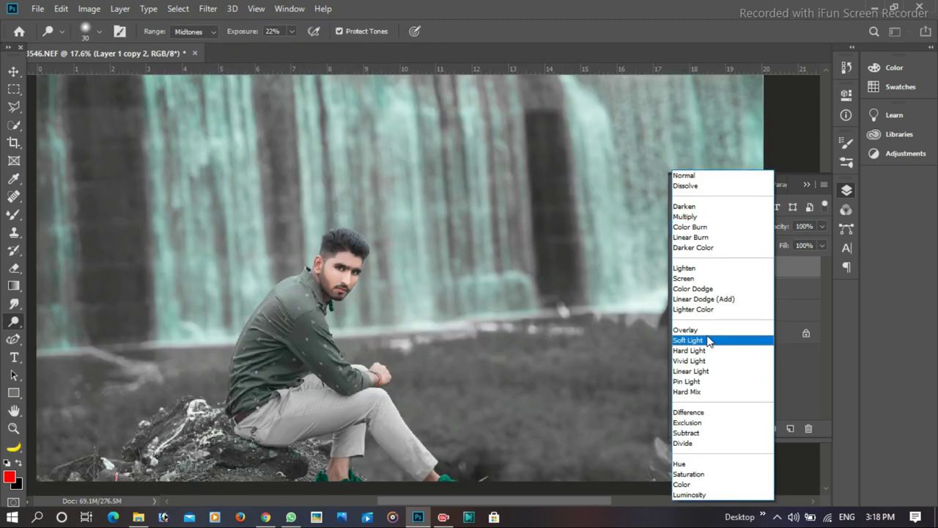
{"action": "left_click", "coordinate": [707, 330]}
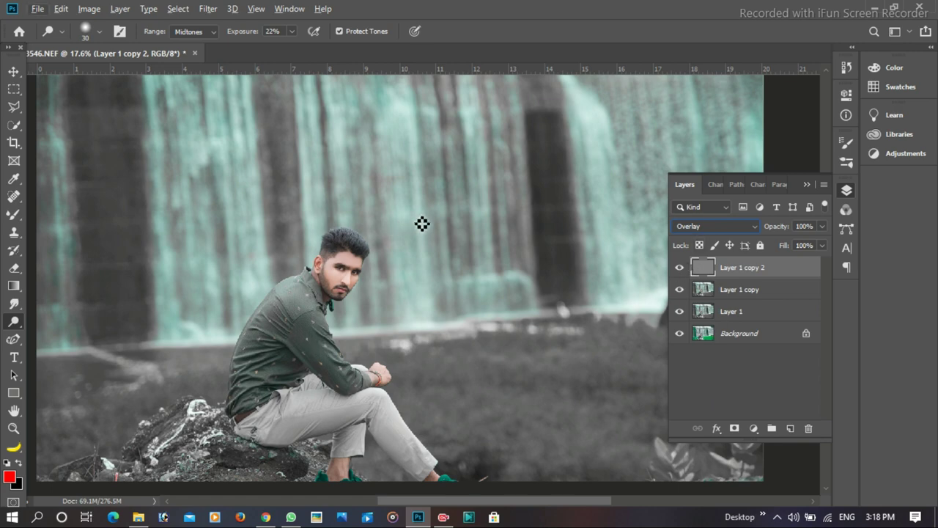
{"action": "scroll", "coordinate": [354, 250], "scroll_direction": "up", "scroll_amount": 5}
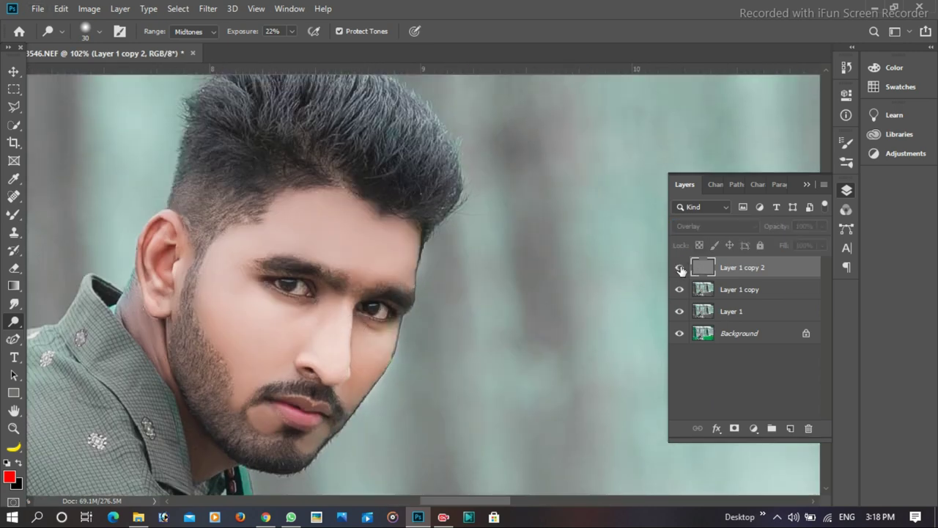
{"action": "left_click", "coordinate": [680, 268]}
{"action": "scroll", "coordinate": [345, 308], "scroll_direction": "down", "scroll_amount": 3}
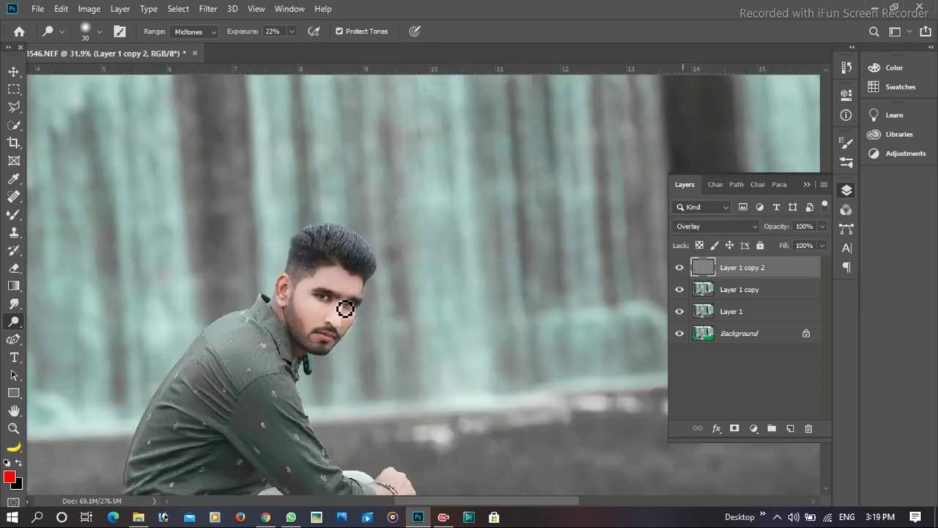
{"action": "scroll", "coordinate": [345, 308], "scroll_direction": "down", "scroll_amount": 2}
{"action": "scroll", "coordinate": [290, 308], "scroll_direction": "down", "scroll_amount": 1}
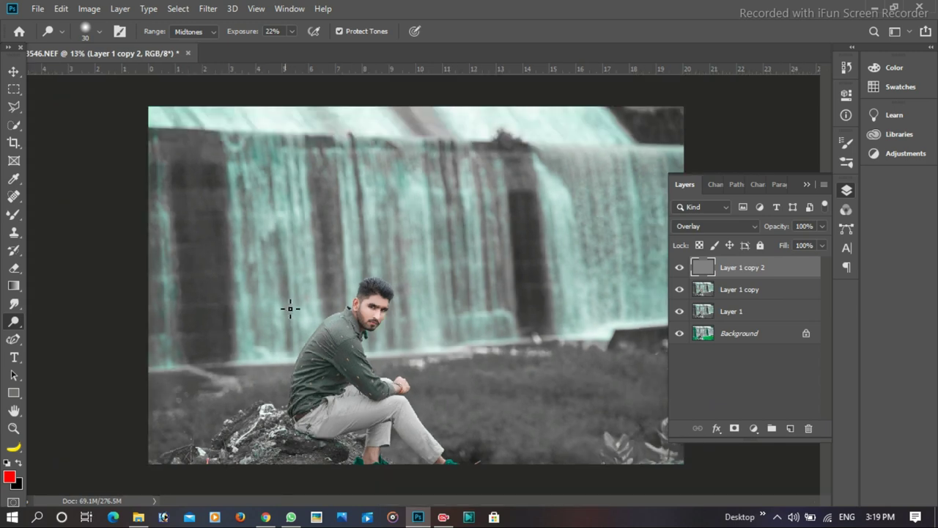
Step: Stamp visible layers into Layer 1 copy 2 and raise Oranges luminance to +29 in Camera Raw
{"action": "key", "text": "ctrl+z"}
{"action": "key", "text": "ctrl+shift+a"}
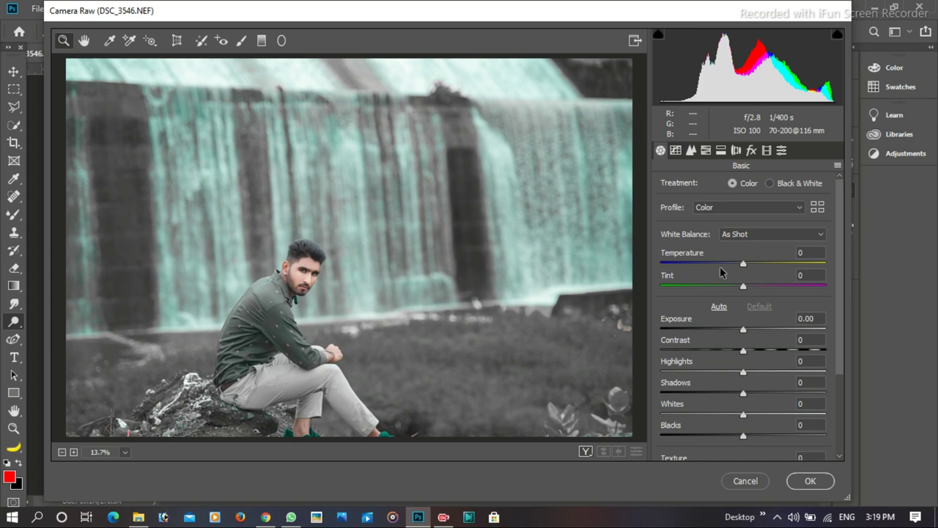
{"action": "left_click", "coordinate": [750, 151]}
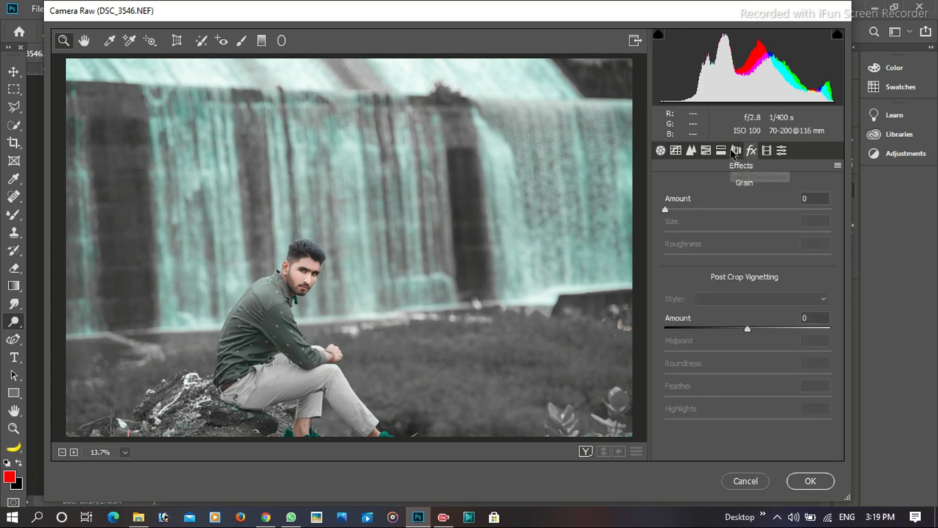
{"action": "left_click", "coordinate": [705, 151]}
{"action": "left_click", "coordinate": [771, 259]}
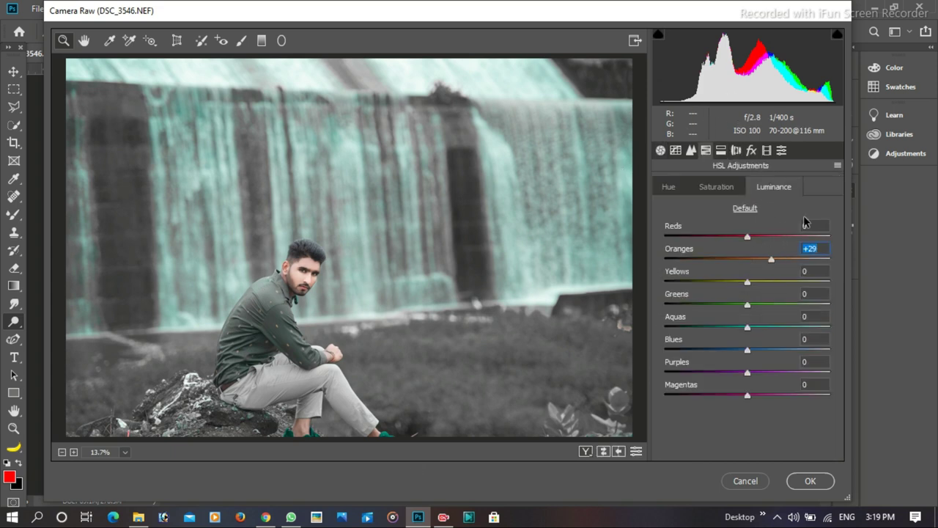
Step: Add Reds saturation +14 and a -13 vignette with midpoint 45, then apply Camera Raw
{"action": "left_click", "coordinate": [724, 186]}
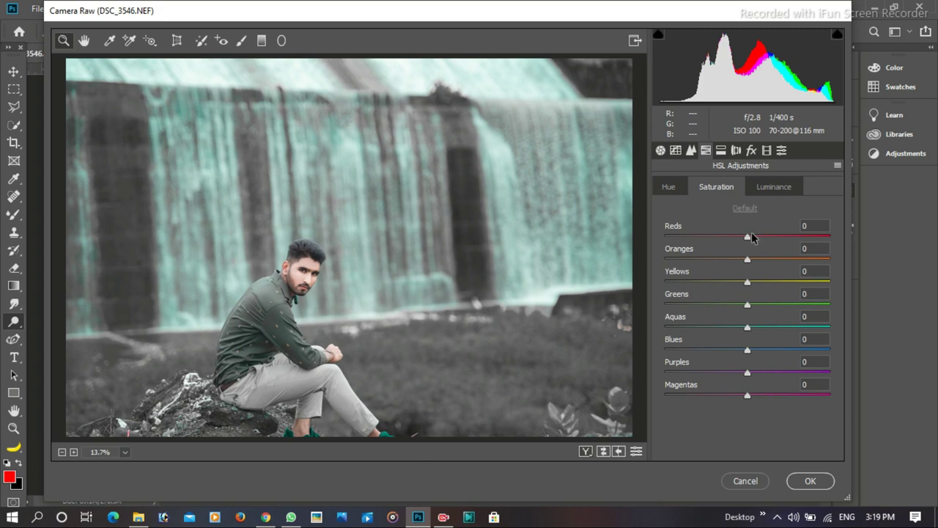
{"action": "left_click", "coordinate": [751, 151]}
{"action": "left_click", "coordinate": [738, 328]}
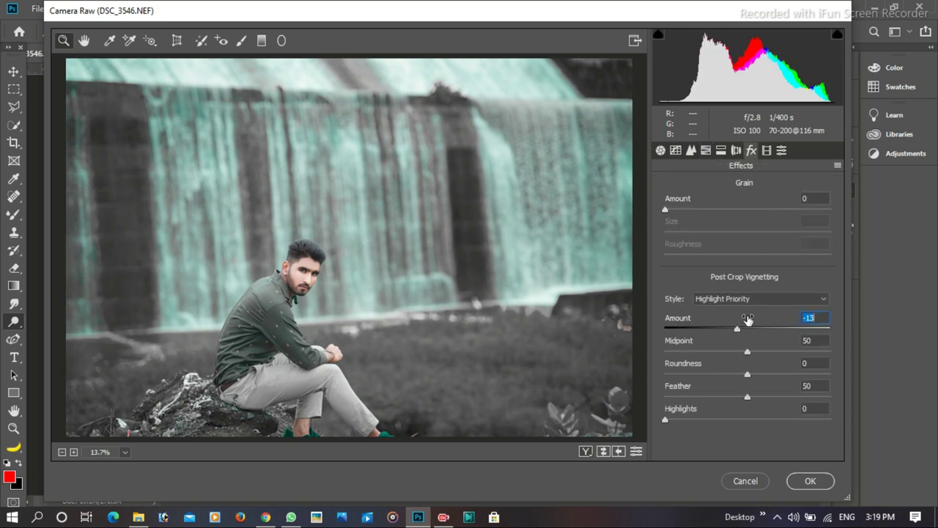
{"action": "left_click_drag", "start_coordinate": [747, 352], "coordinate": [739, 354]}
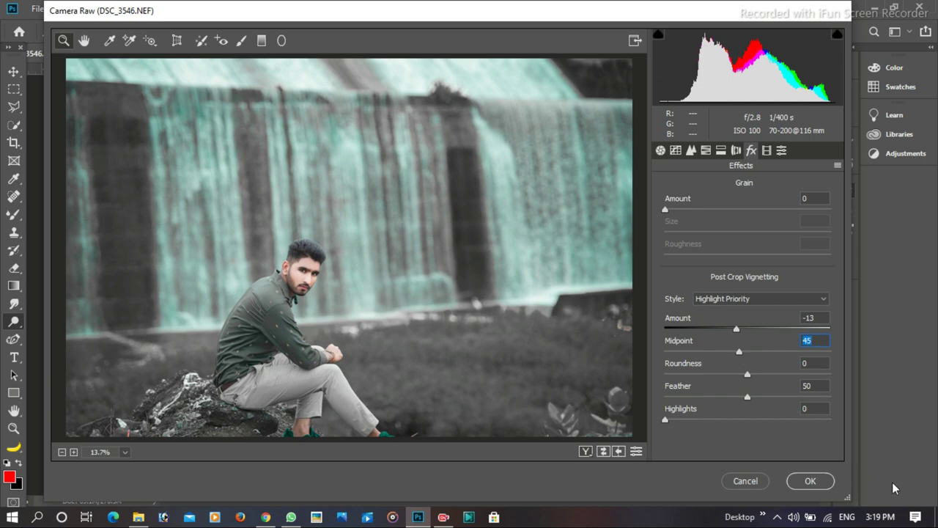
{"action": "left_click", "coordinate": [810, 481]}
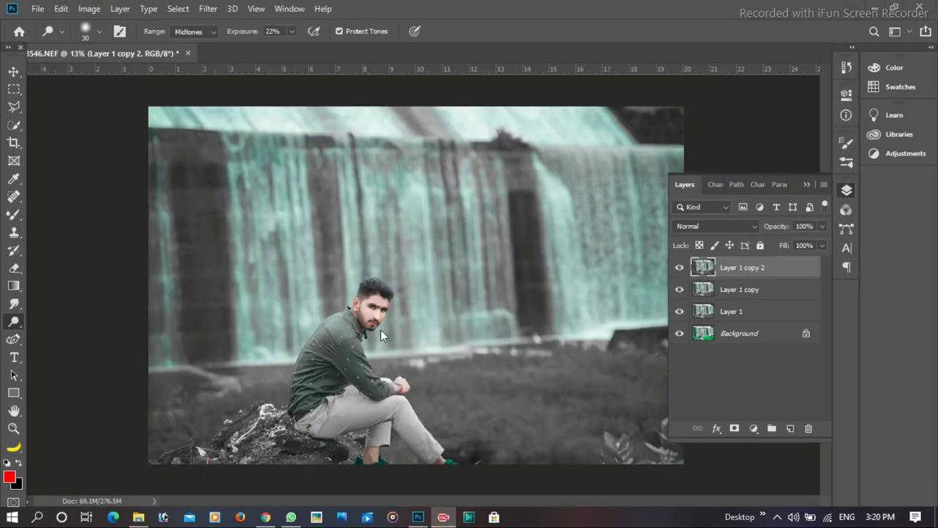
Step: Fit the whole photo in view and show Layer 1 copy 2 again to compare
{"action": "scroll", "coordinate": [386, 325], "scroll_direction": "up", "scroll_amount": 3}
{"action": "scroll", "coordinate": [385, 324], "scroll_direction": "up", "scroll_amount": 3}
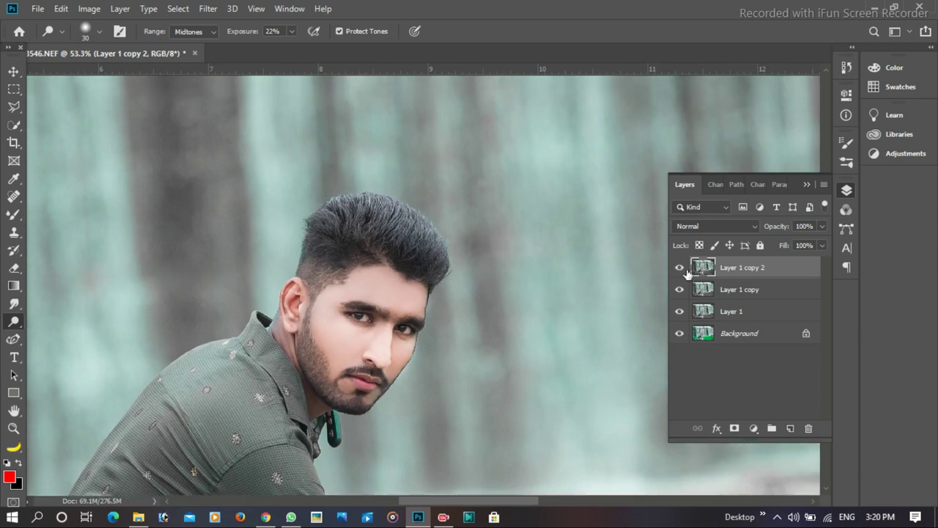
{"action": "key", "text": "ctrl+0"}
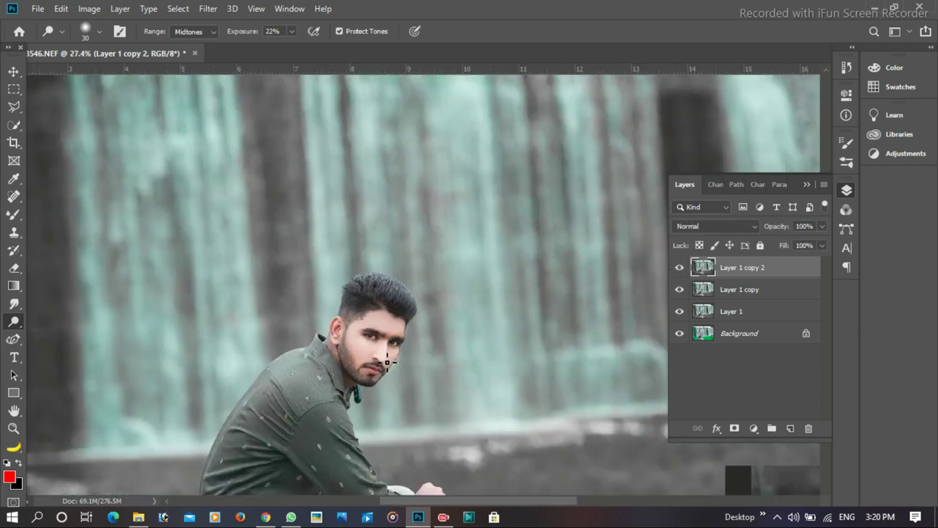
{"action": "left_click", "coordinate": [681, 269]}
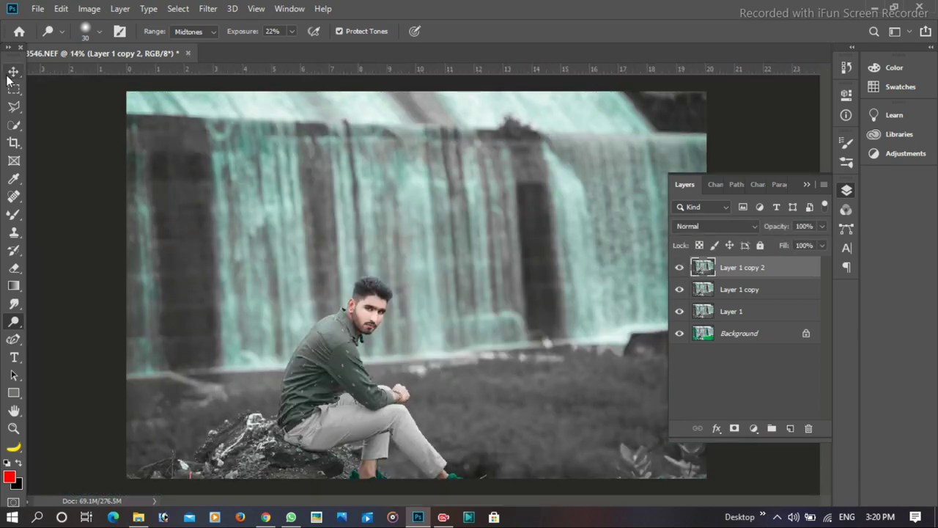
{"action": "left_click", "coordinate": [12, 73]}
Step: Place logo3.0.png from the editing folder onto the photo, scaled down beside the man
{"action": "left_click", "coordinate": [137, 517]}
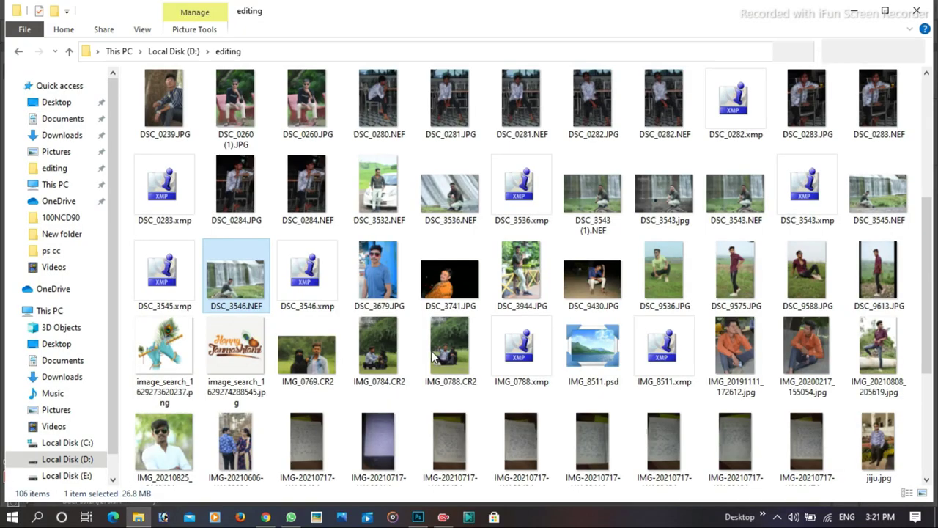
{"action": "scroll", "coordinate": [329, 344], "scroll_direction": "down", "scroll_amount": 3}
{"action": "left_click_drag", "start_coordinate": [415, 335], "coordinate": [424, 346]}
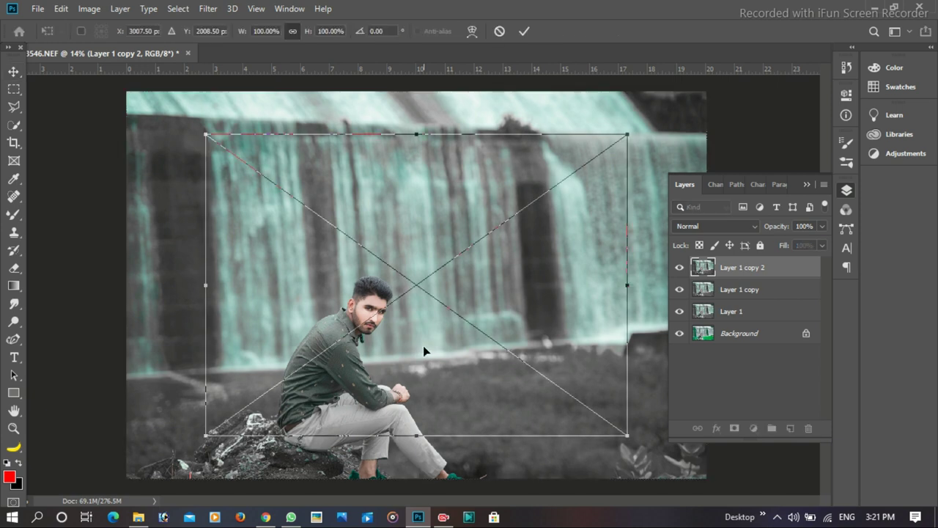
{"action": "mouse_move", "coordinate": [628, 137]}
{"action": "left_mouse_down"}
{"action": "mouse_move", "coordinate": [440, 269]}
{"action": "mouse_move", "coordinate": [405, 341]}
{"action": "mouse_move", "coordinate": [489, 290]}
{"action": "left_mouse_up"}
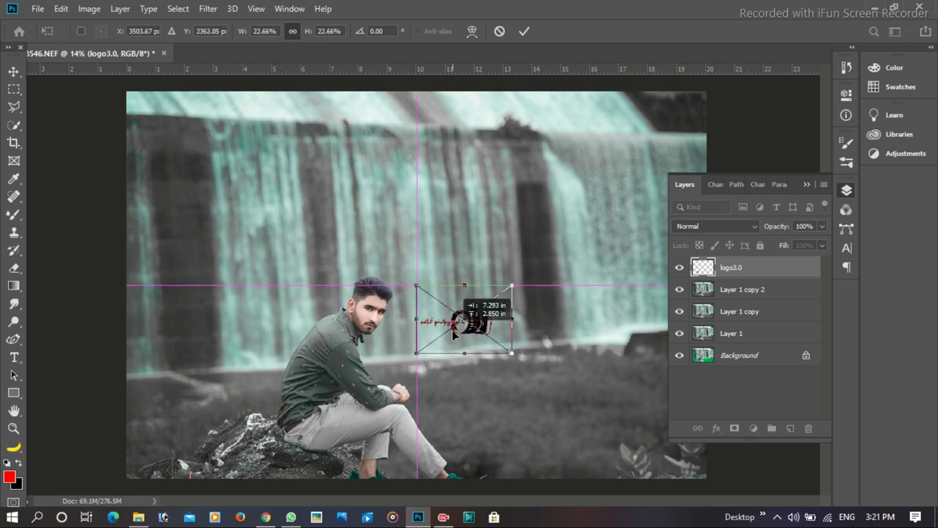
{"action": "key", "text": "Return"}
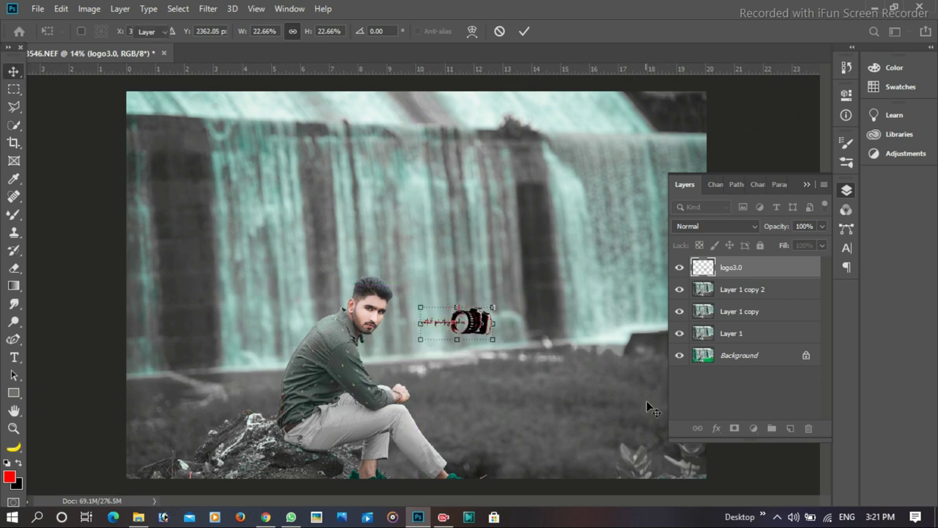
Step: Return to the editing folder in File Explorer
{"action": "scroll", "coordinate": [469, 302], "scroll_direction": "up", "scroll_amount": 5}
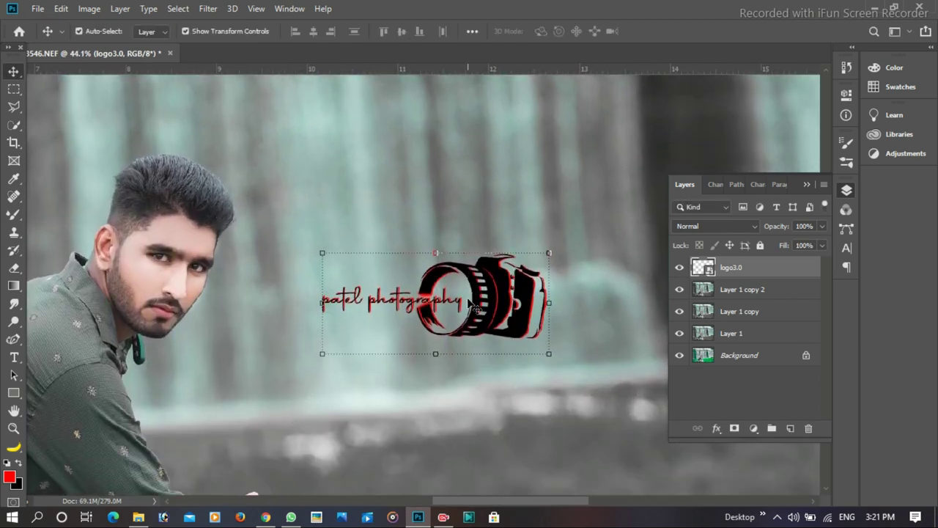
{"action": "scroll", "coordinate": [467, 301], "scroll_direction": "down", "scroll_amount": 5}
{"action": "scroll", "coordinate": [470, 301], "scroll_direction": "down", "scroll_amount": 2}
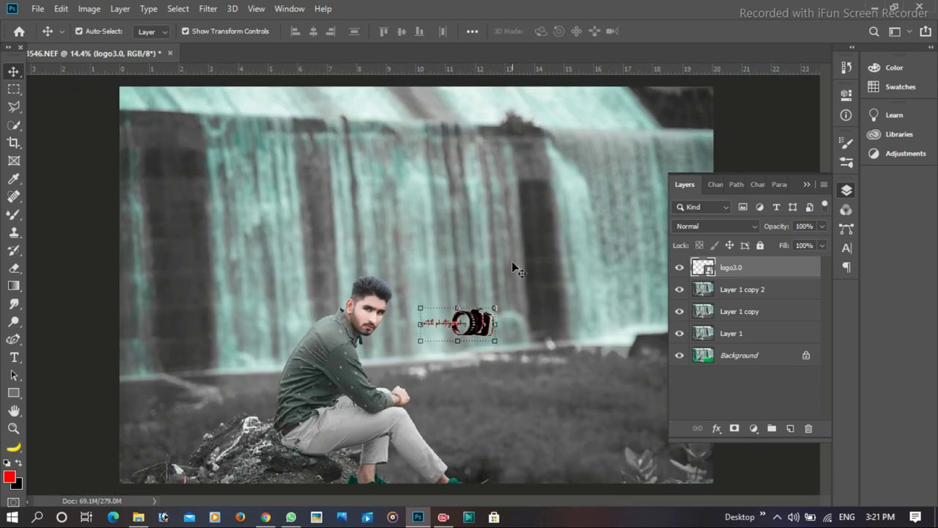
{"action": "left_click", "coordinate": [138, 517]}
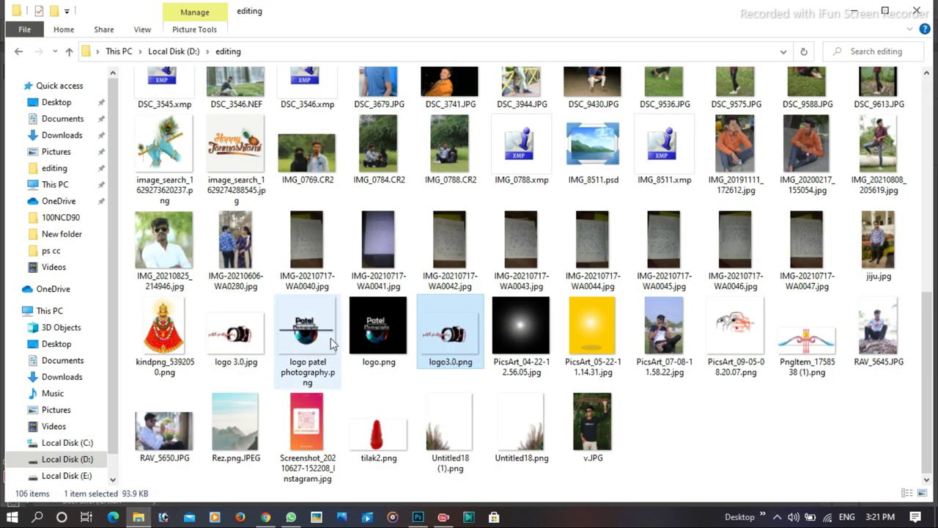
Step: Place logo.png as a small watermark right of the man and reselect Layer 1 copy 2
{"action": "mouse_move", "coordinate": [377, 326]}
{"action": "left_mouse_down"}
{"action": "mouse_move", "coordinate": [339, 433]}
{"action": "mouse_move", "coordinate": [443, 376]}
{"action": "left_mouse_up"}
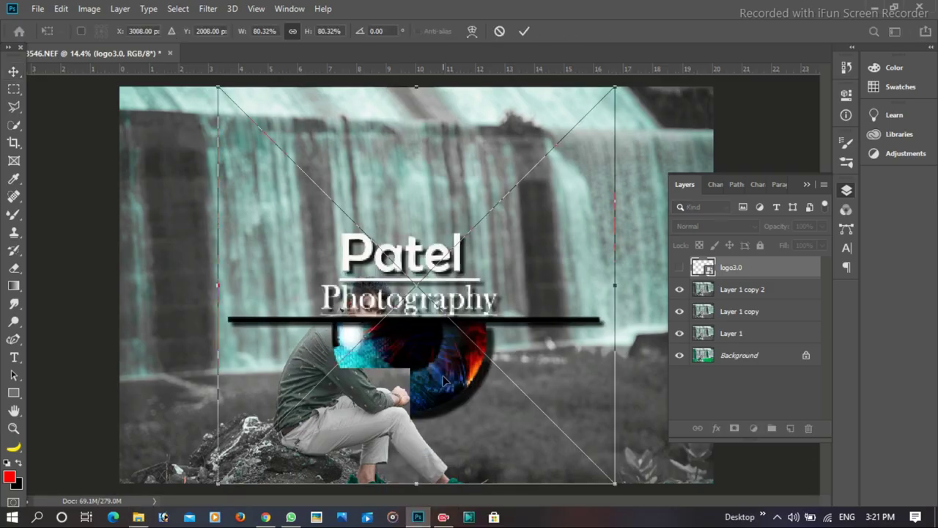
{"action": "mouse_move", "coordinate": [614, 87]}
{"action": "left_mouse_down"}
{"action": "mouse_move", "coordinate": [284, 437]}
{"action": "mouse_move", "coordinate": [295, 409]}
{"action": "left_mouse_up"}
{"action": "left_click_drag", "start_coordinate": [264, 463], "coordinate": [486, 410]}
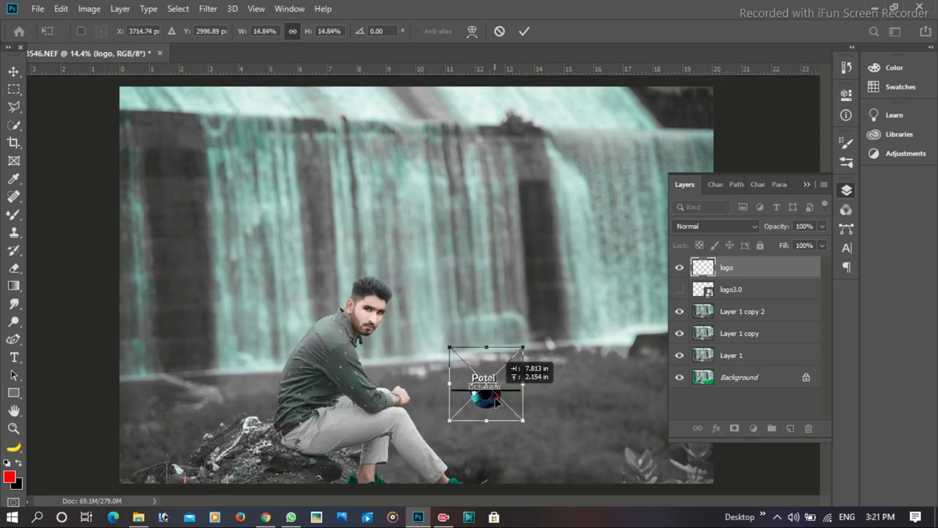
{"action": "key", "text": "Return"}
{"action": "left_click", "coordinate": [505, 228]}
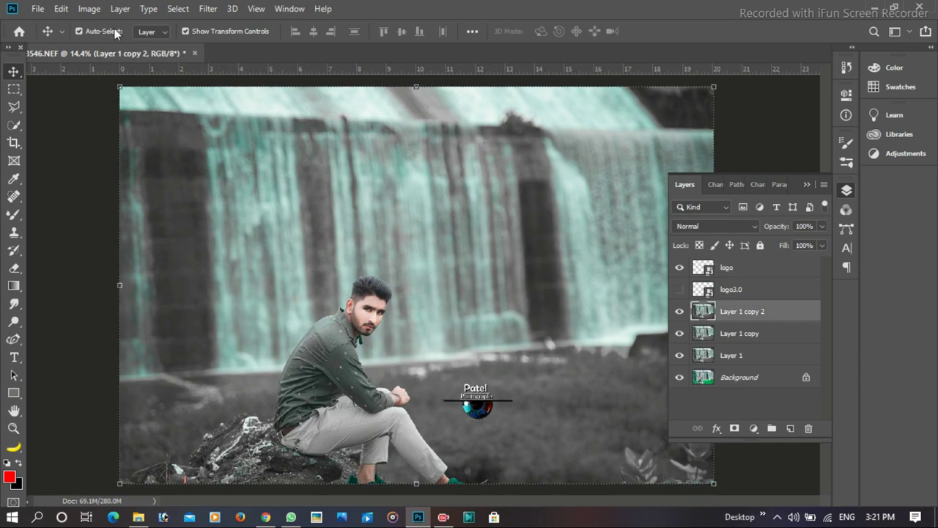